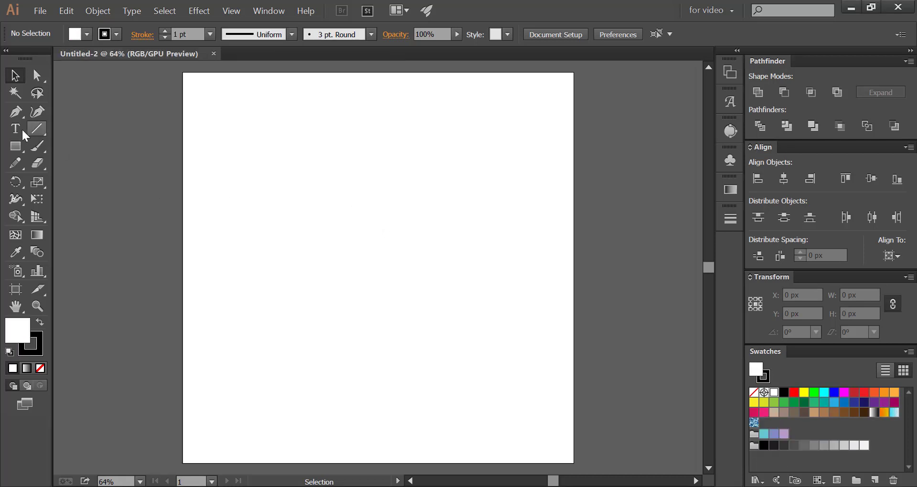
Draw a straight vertical line about 1103 px long near the artboard's left edge with the Pen tool
{"action": "left_click_drag", "start_coordinate": [15, 113], "coordinate": [40, 110]}
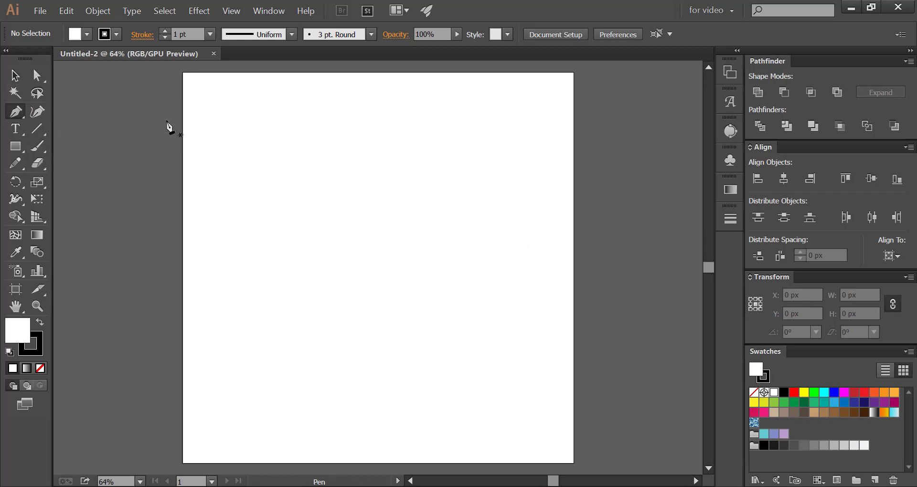
{"action": "left_click", "coordinate": [195, 98]}
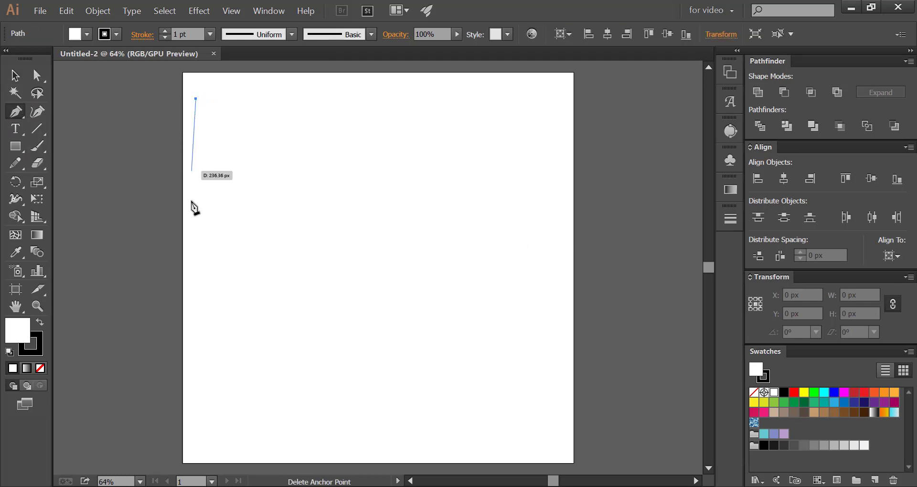
{"action": "left_click", "coordinate": [196, 435]}
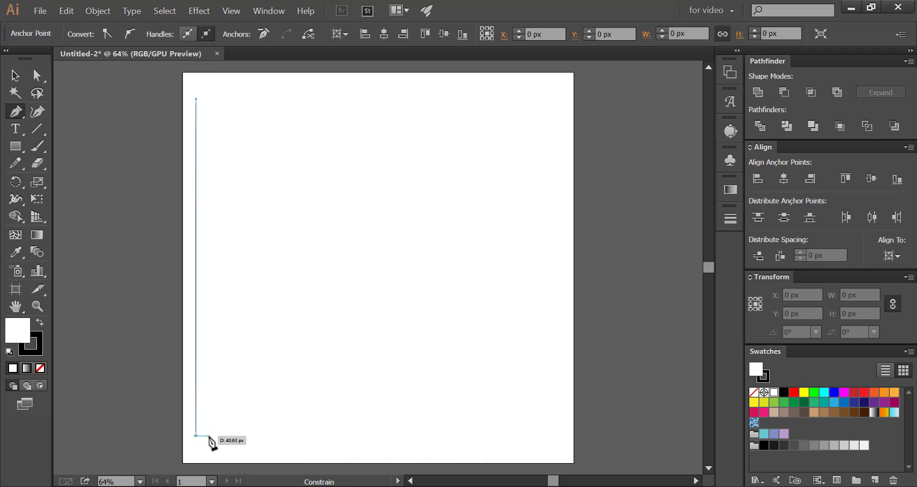
{"action": "key", "text": "Escape"}
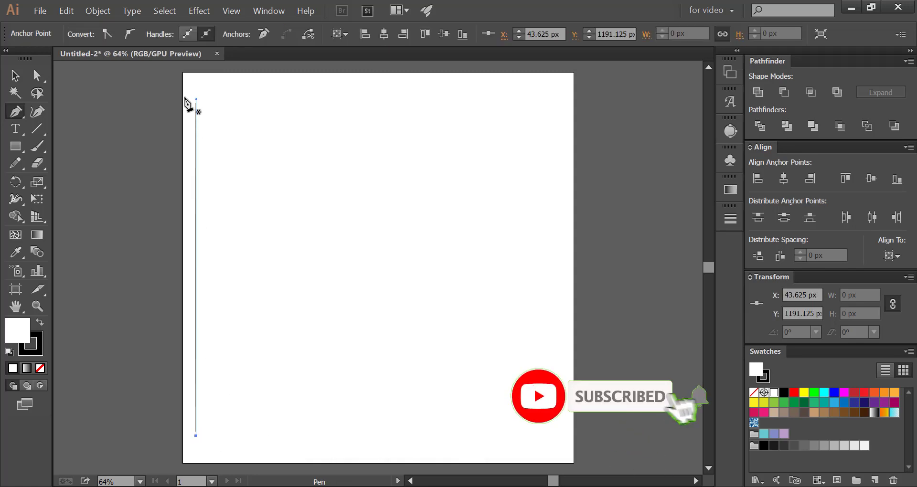
Set the vertical line's stroke weight to 21 pt
{"action": "left_click", "coordinate": [730, 219]}
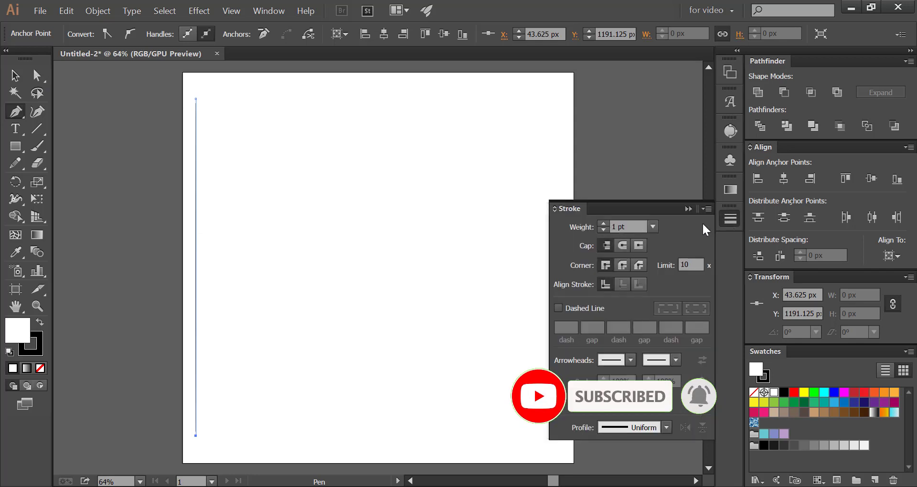
{"action": "left_click", "coordinate": [604, 224]}
{"action": "left_click", "coordinate": [605, 224]}
{"action": "left_click", "coordinate": [605, 224]}
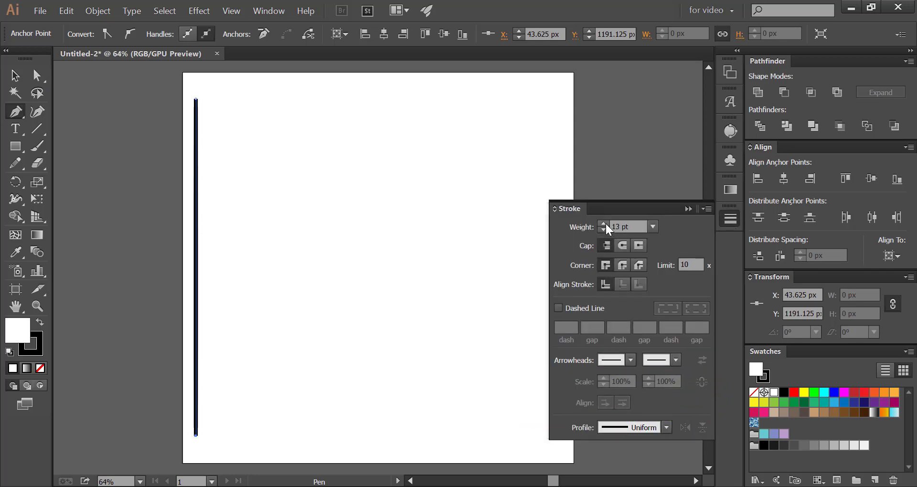
{"action": "left_click", "coordinate": [604, 224]}
{"action": "left_click", "coordinate": [605, 224]}
{"action": "left_click", "coordinate": [605, 224]}
{"action": "left_click", "coordinate": [605, 224]}
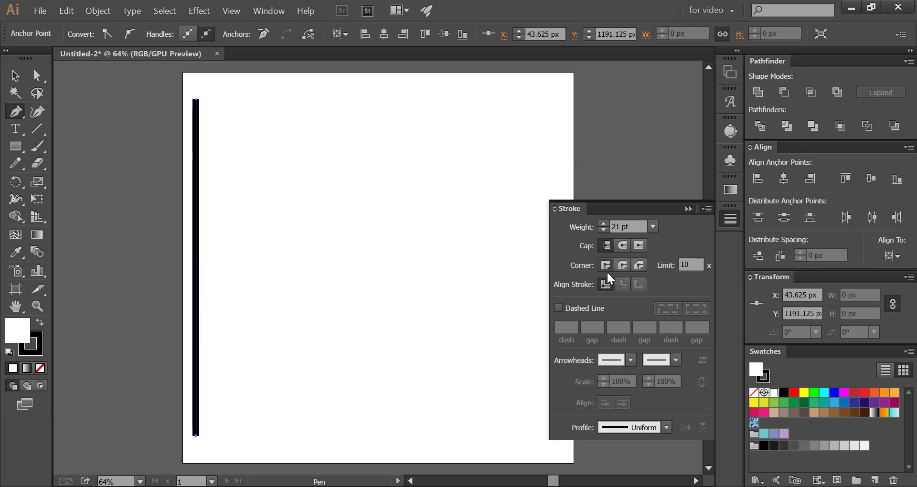
{"action": "left_click", "coordinate": [730, 214]}
Copy the line about 39 px to its right and repeat the duplication until evenly spaced stripes span the artboard's width
{"action": "left_click", "coordinate": [15, 75]}
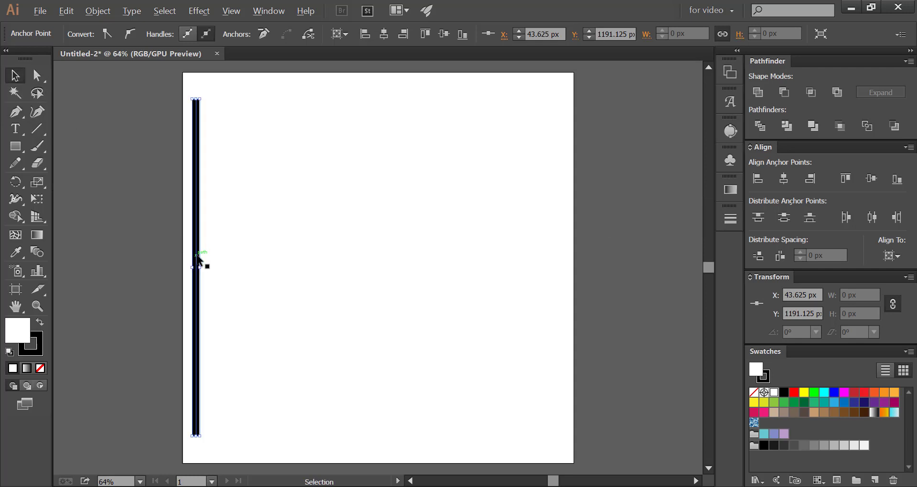
{"action": "left_click_drag", "start_coordinate": [197, 259], "coordinate": [209, 262]}
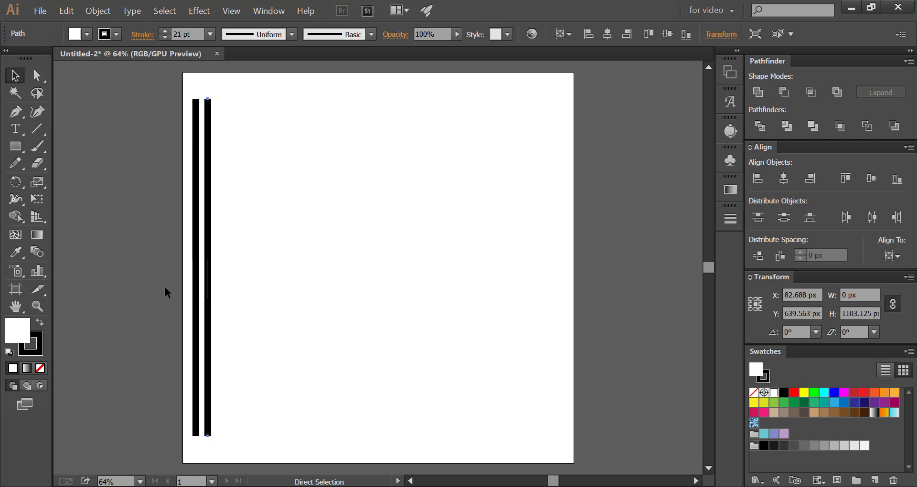
{"action": "key", "text": "ctrl+d"}
{"action": "key", "text": "ctrl+d"}
{"action": "key", "text": "ctrl+d"}
{"action": "key", "text": "ctrl+d"}
{"action": "key", "text": "ctrl+d"}
{"action": "key", "text": "ctrl+d"}
{"action": "key", "text": "ctrl+d"}
{"action": "key", "text": "ctrl+d"}
{"action": "key", "text": "ctrl+d"}
{"action": "key", "text": "ctrl+d"}
{"action": "key", "text": "ctrl+d"}
{"action": "key", "text": "ctrl+d"}
{"action": "key", "text": "ctrl+d"}
{"action": "key", "text": "ctrl+d"}
{"action": "key", "text": "ctrl+d"}
{"action": "key", "text": "ctrl+d"}
{"action": "key", "text": "ctrl+d"}
{"action": "key", "text": "ctrl+d"}
{"action": "key", "text": "ctrl+d"}
{"action": "key", "text": "ctrl+d"}
{"action": "key", "text": "ctrl+d"}
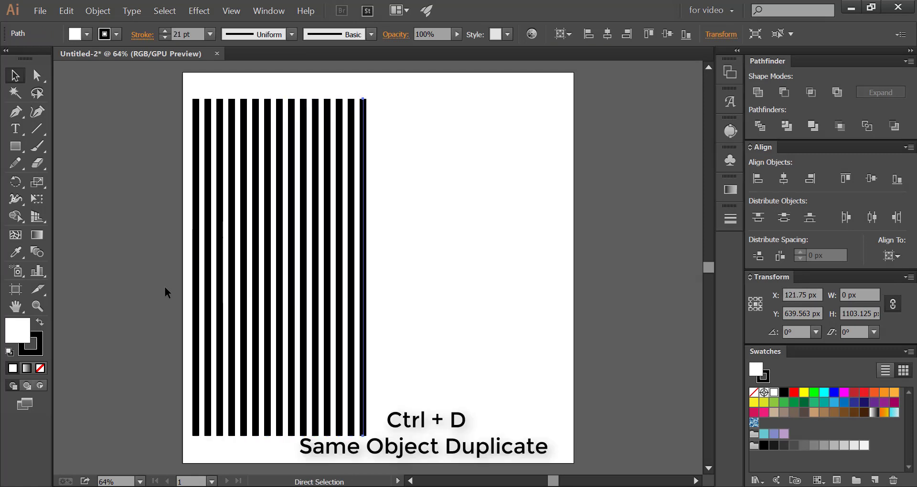
{"action": "key", "text": "ctrl+d"}
{"action": "key", "text": "ctrl+d"}
{"action": "key", "text": "ctrl+d"}
{"action": "key", "text": "ctrl+d"}
{"action": "key", "text": "ctrl+d"}
{"action": "key", "text": "ctrl+d"}
{"action": "key", "text": "ctrl+d"}
{"action": "key", "text": "ctrl+d"}
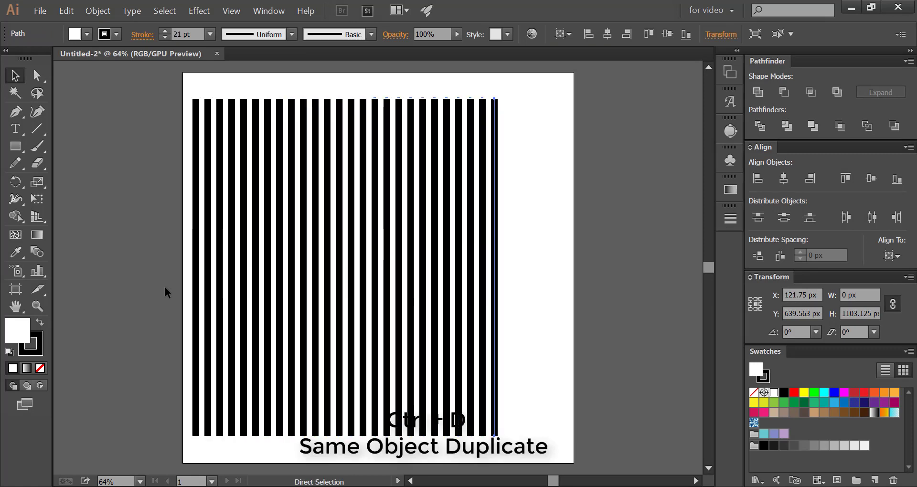
{"action": "key", "text": "ctrl+d"}
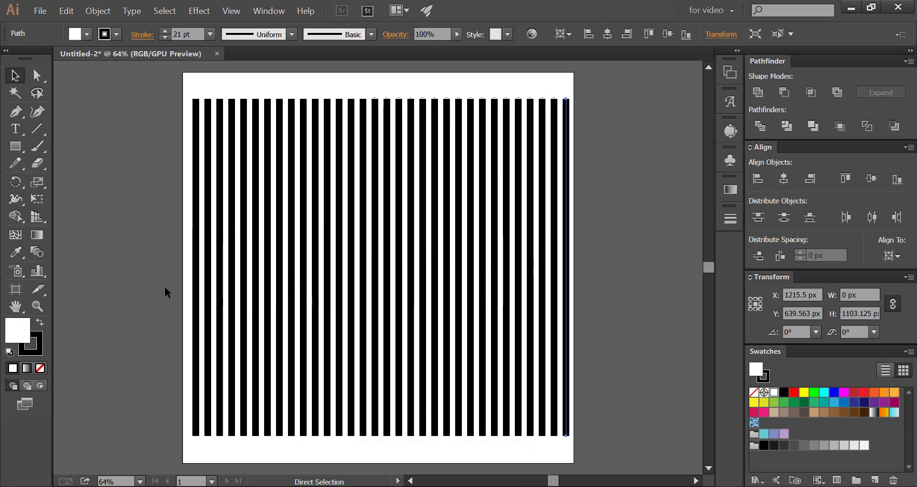
Group all the vertical stripes and rotate the group 45° clockwise
{"action": "left_click", "coordinate": [168, 164]}
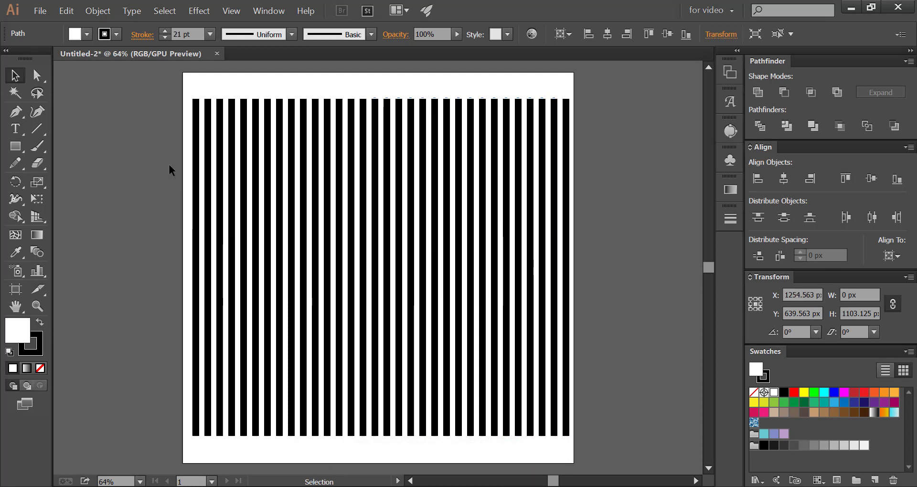
{"action": "left_click_drag", "start_coordinate": [183, 83], "coordinate": [629, 232]}
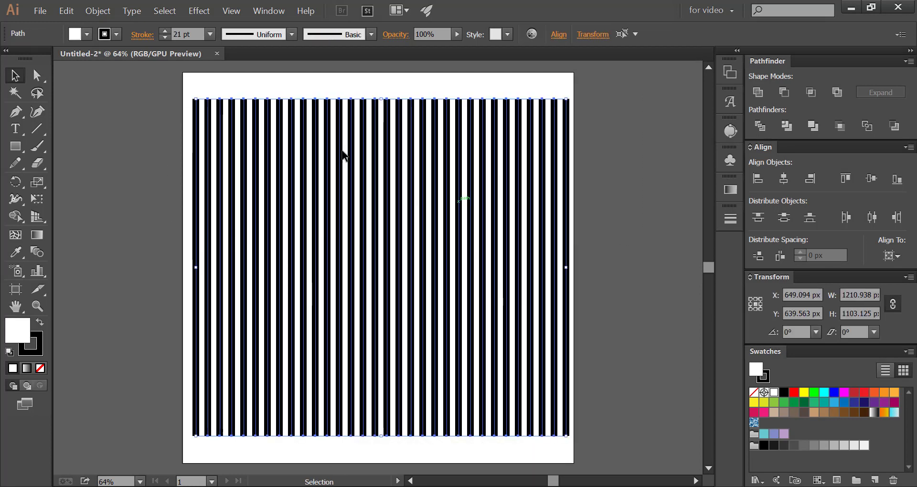
{"action": "left_click", "coordinate": [99, 14]}
{"action": "left_click", "coordinate": [101, 62]}
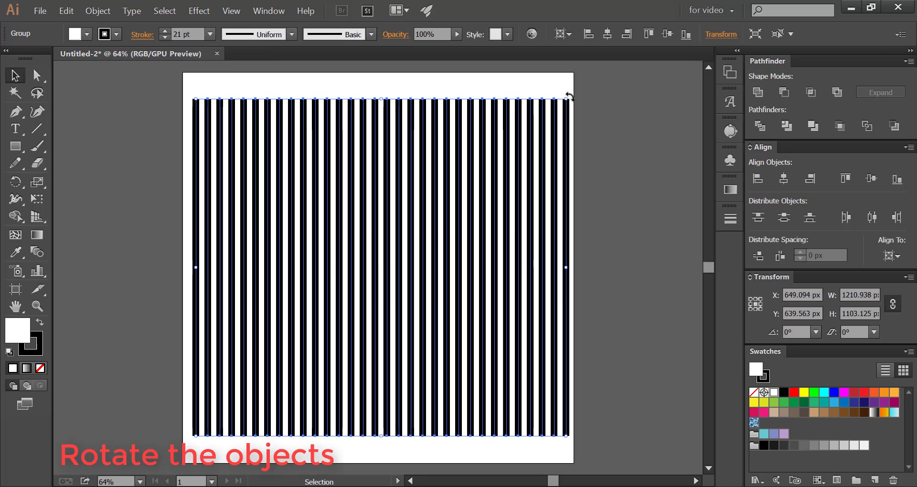
{"action": "left_click_drag", "start_coordinate": [568, 96], "coordinate": [559, 290]}
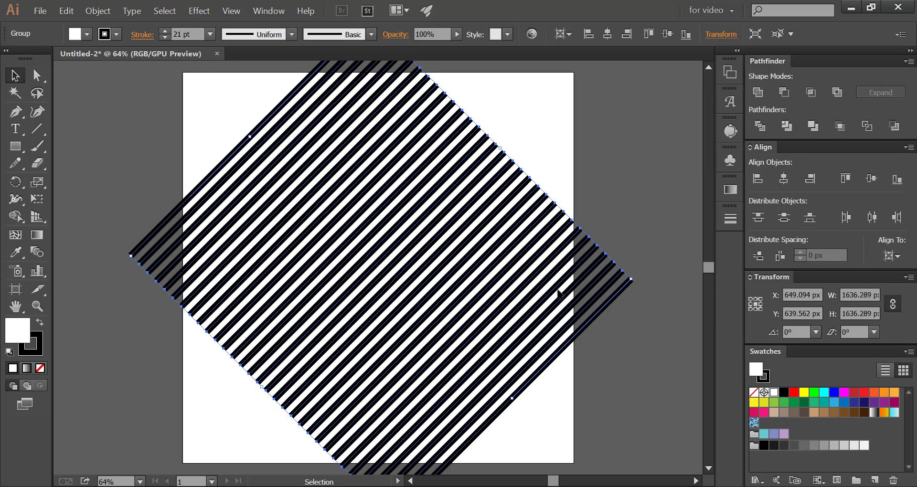
{"action": "key", "text": "ctrl+minus"}
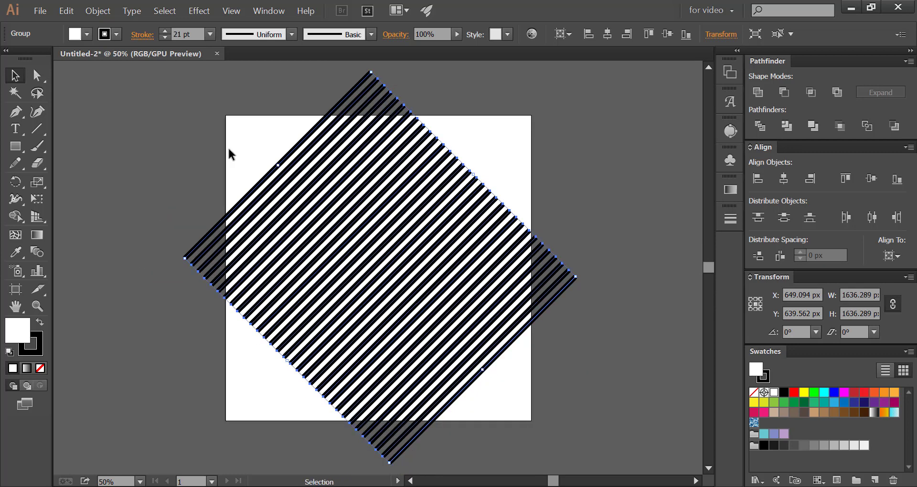
{"action": "left_click", "coordinate": [228, 148]}
Add the letter "N" as text in the artboard's upper-right corner and scale it up to about 136 pt
{"action": "left_click_drag", "start_coordinate": [13, 131], "coordinate": [52, 128]}
{"action": "left_click", "coordinate": [480, 144]}
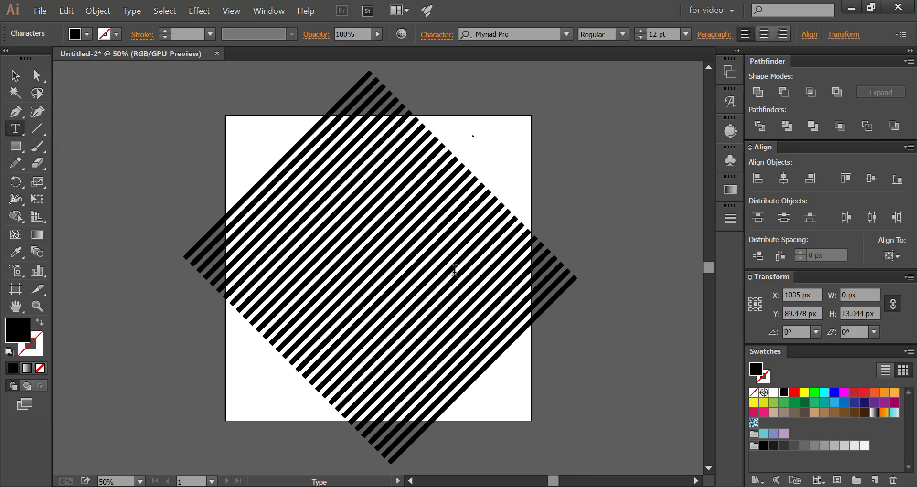
{"action": "type", "text": "N"}
{"action": "key", "text": "Escape"}
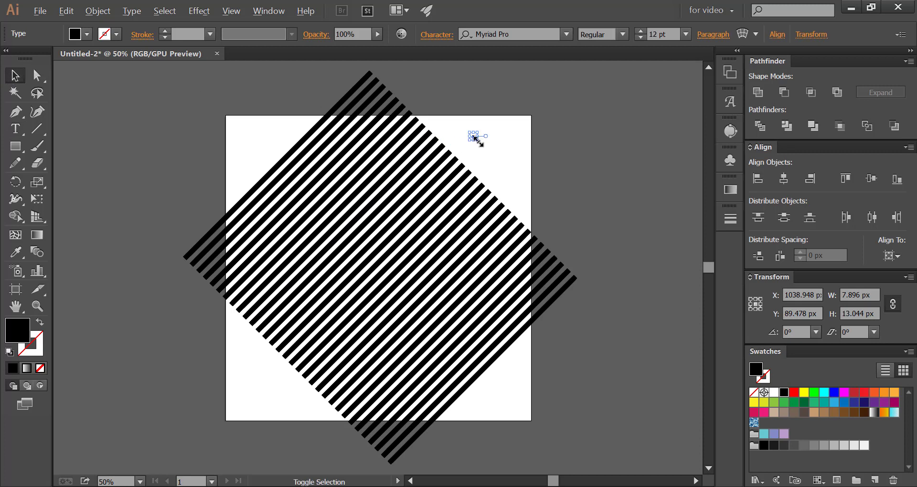
{"action": "left_click_drag", "start_coordinate": [476, 139], "coordinate": [508, 177]}
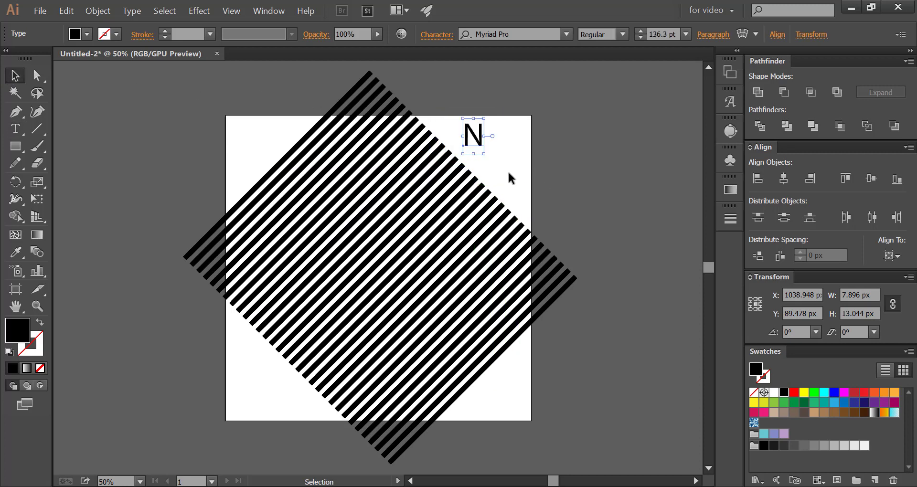
Change the font of the letter N to Montserrat Black
{"action": "left_click", "coordinate": [518, 35]}
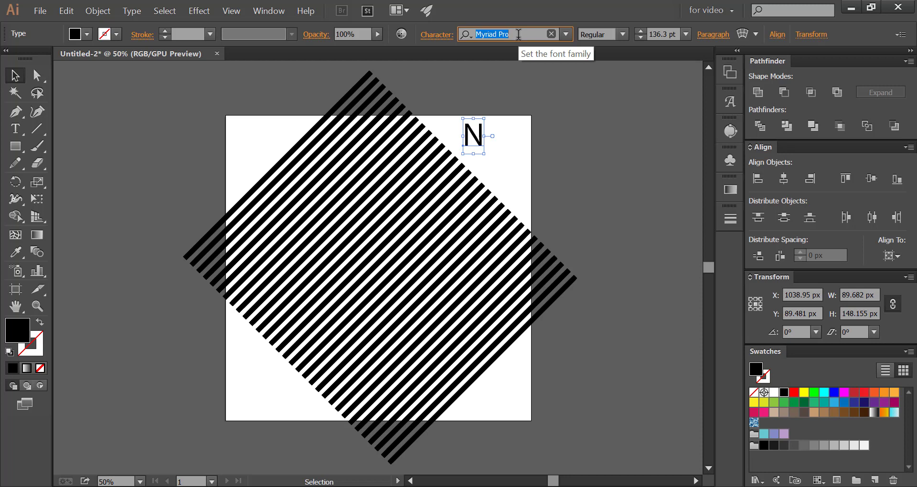
{"action": "type", "text": "mon"}
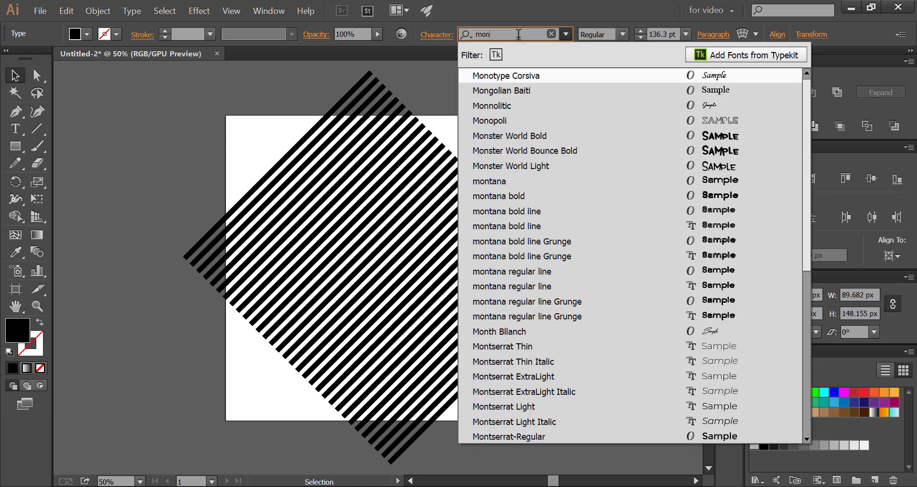
{"action": "type", "text": "t"}
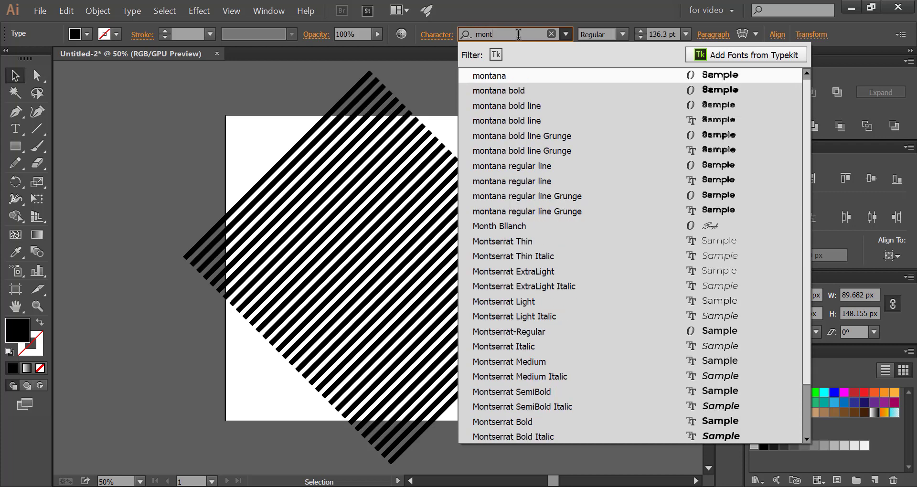
{"action": "type", "text": "e"}
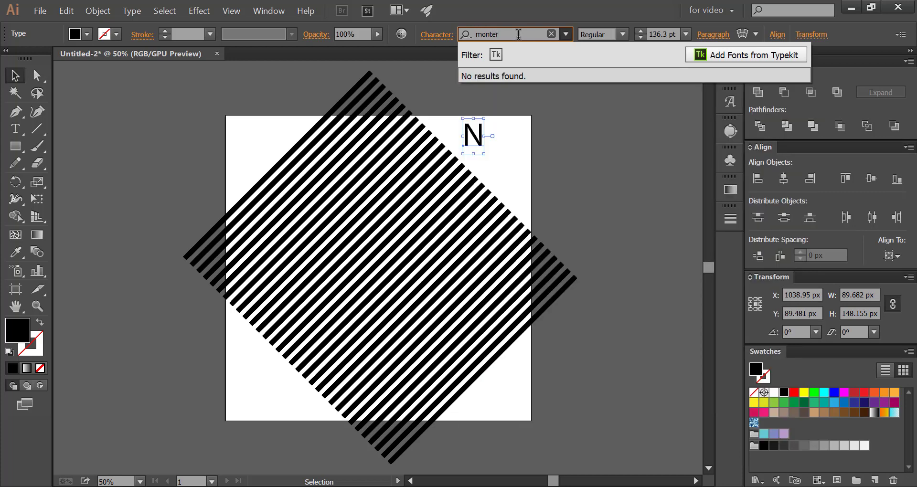
{"action": "key", "text": "BackSpace"}
{"action": "type", "text": "s"}
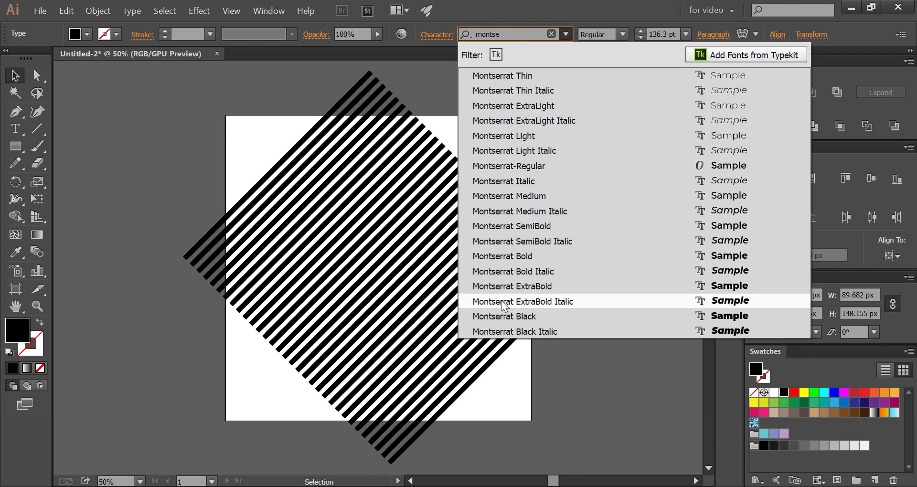
{"action": "left_click", "coordinate": [504, 316]}
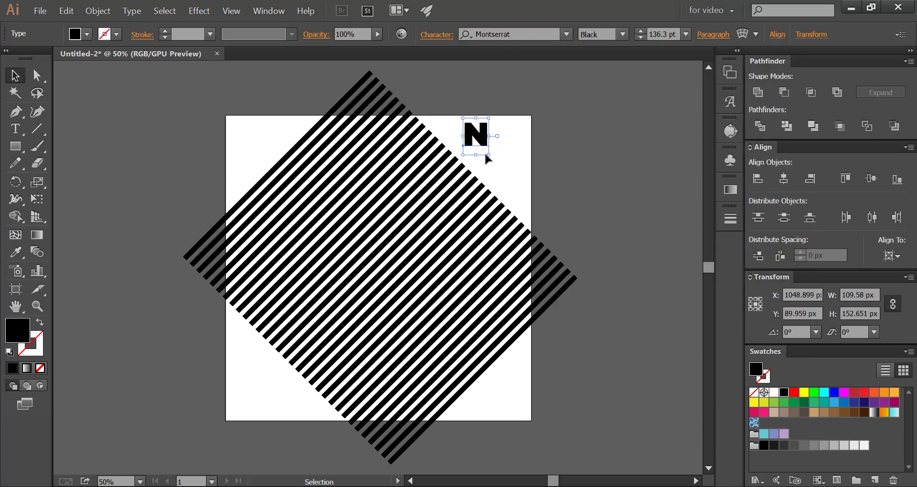
Enlarge the letter N to about 848 pt and move it to the center of the stripes
{"action": "left_click_drag", "start_coordinate": [489, 154], "coordinate": [557, 249]}
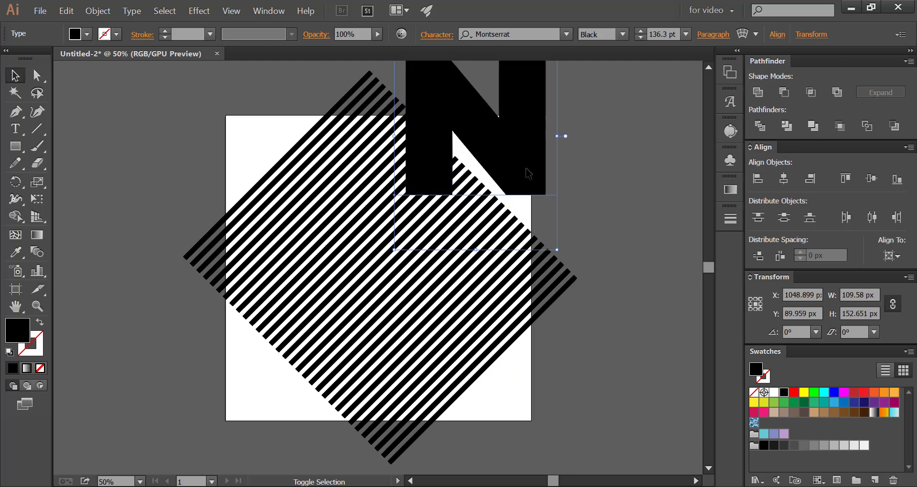
{"action": "left_click_drag", "start_coordinate": [512, 174], "coordinate": [426, 291]}
{"action": "left_click", "coordinate": [242, 172]}
Lower the opacity of the diagonal stripe group to 45%
{"action": "left_click", "coordinate": [270, 177]}
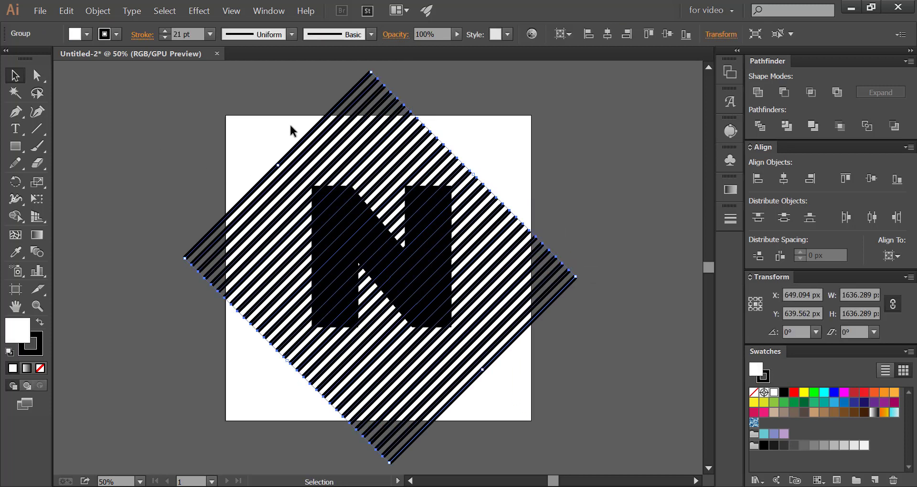
{"action": "left_click", "coordinate": [455, 37]}
{"action": "left_click", "coordinate": [430, 47]}
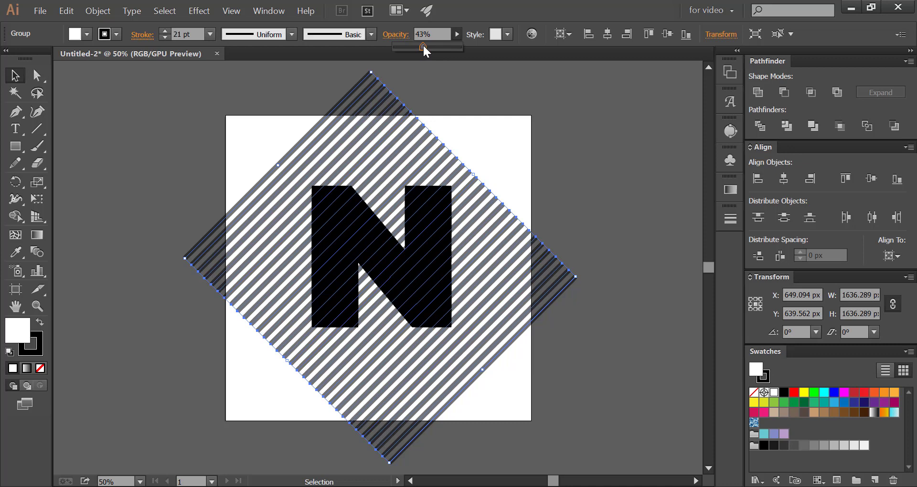
{"action": "left_click", "coordinate": [208, 127]}
Lower the opacity of the letter N to 58%
{"action": "left_click", "coordinate": [319, 201]}
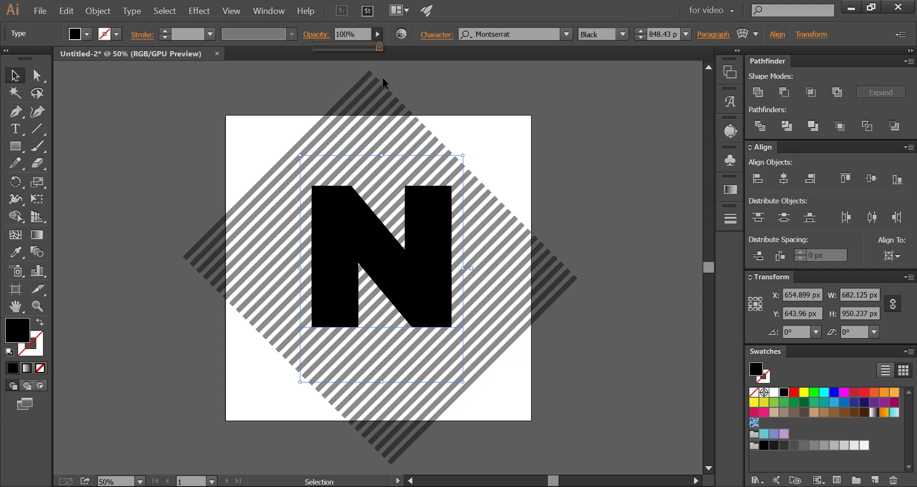
{"action": "left_click_drag", "start_coordinate": [377, 49], "coordinate": [371, 48]}
{"action": "left_click", "coordinate": [231, 168]}
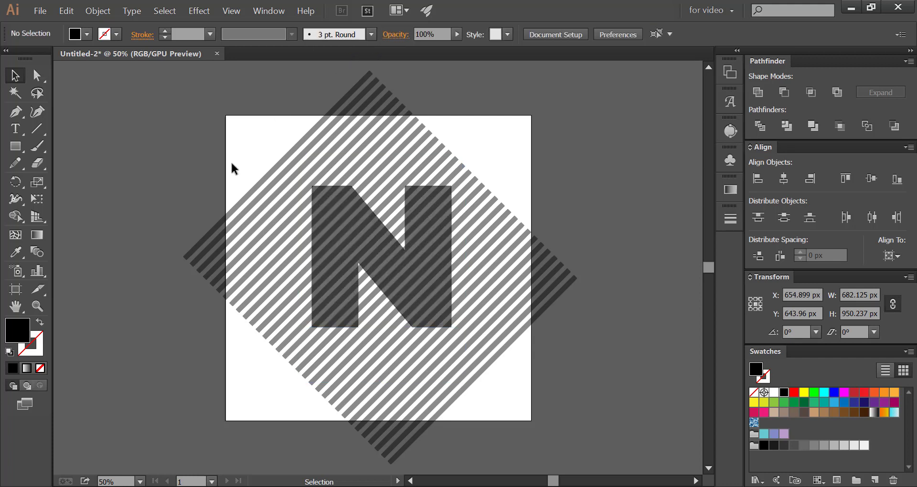
Convert the letter N from live text to outlines
{"action": "left_click", "coordinate": [331, 212]}
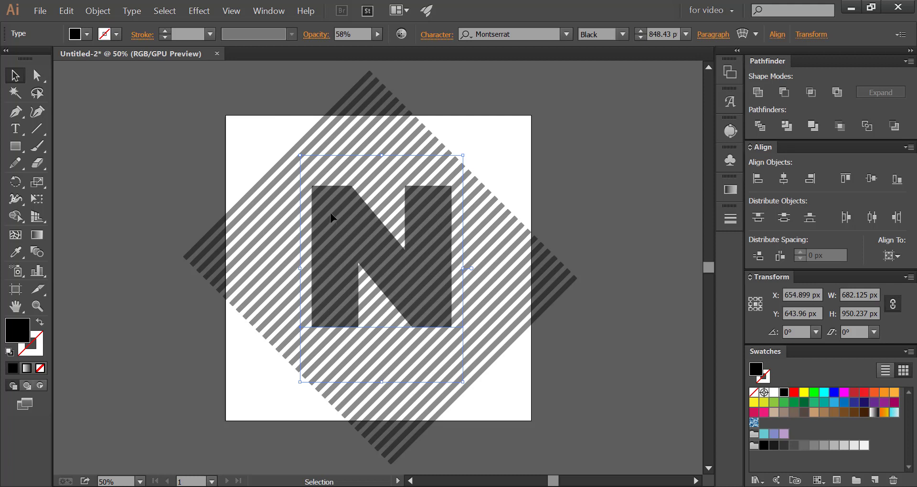
{"action": "right_click", "coordinate": [331, 213]}
{"action": "left_click", "coordinate": [335, 304]}
{"action": "left_click", "coordinate": [235, 168]}
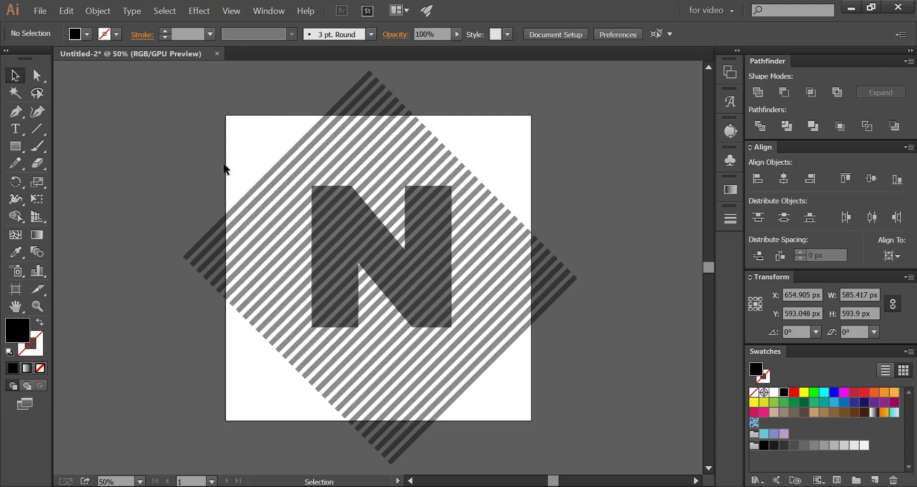
Ungroup the diagonal stripes behind the letter N
{"action": "left_click", "coordinate": [320, 213]}
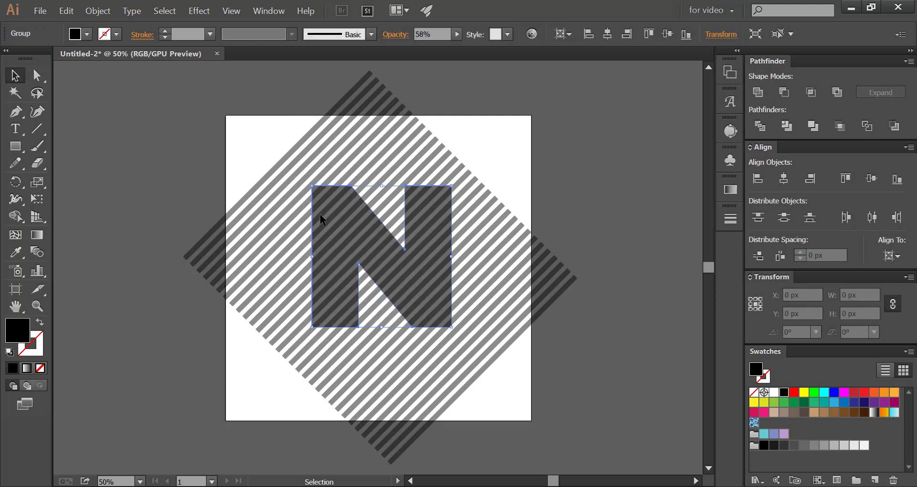
{"action": "left_click", "coordinate": [262, 177]}
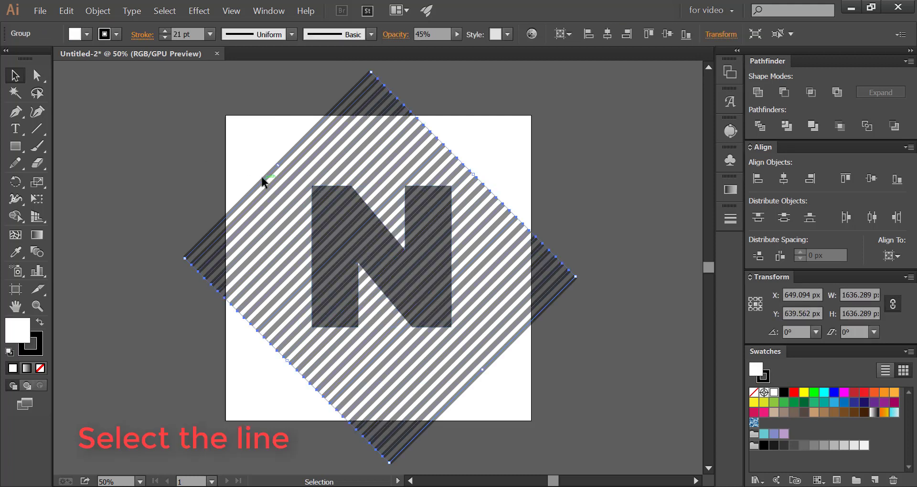
{"action": "left_click", "coordinate": [98, 11]}
{"action": "left_click", "coordinate": [112, 74]}
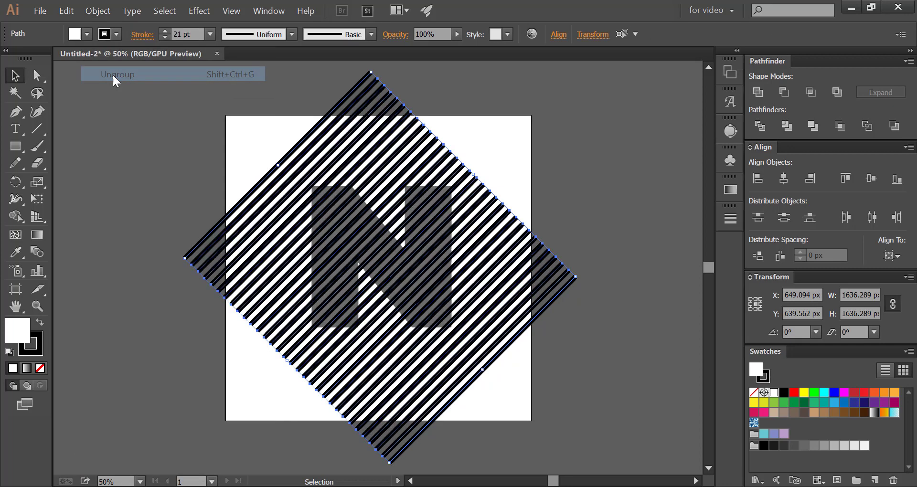
Convert the strokes of all the diagonal stripes into filled shapes with Outline Stroke
{"action": "left_click", "coordinate": [97, 11]}
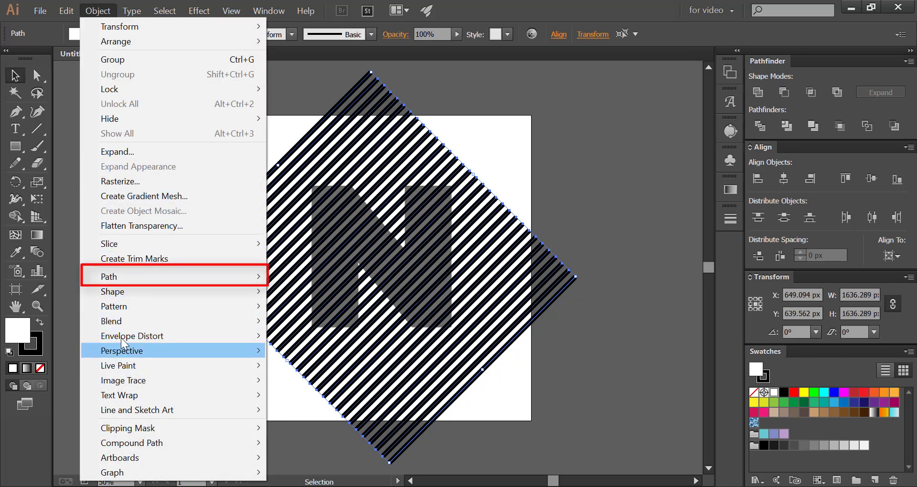
{"action": "mouse_move", "coordinate": [143, 276]}
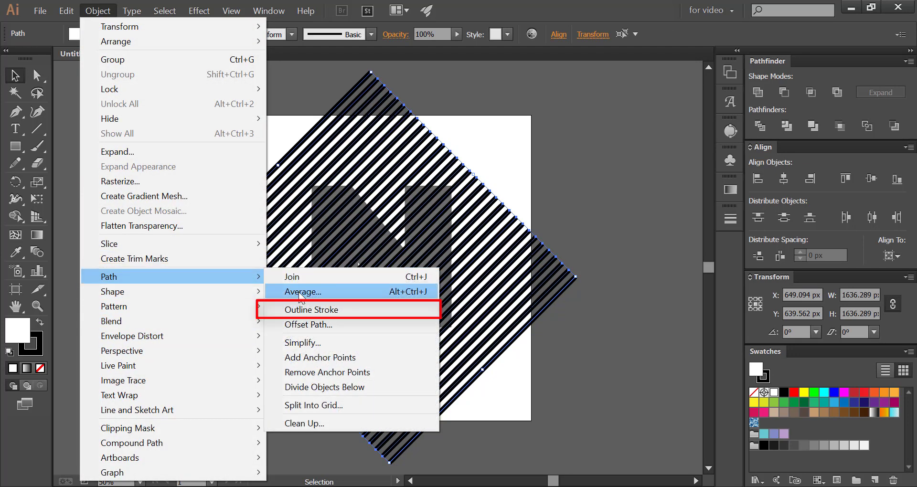
{"action": "left_click", "coordinate": [299, 310]}
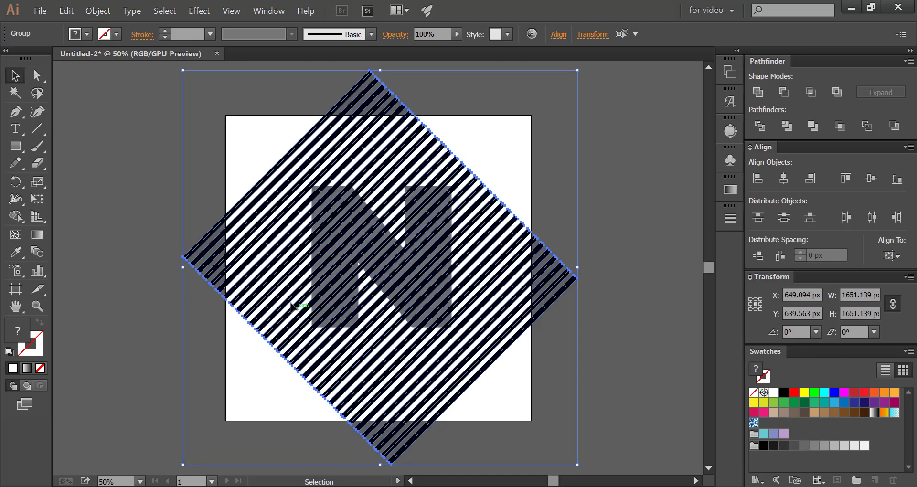
Combine the outlined stripes into a single compound path
{"action": "left_click", "coordinate": [110, 12]}
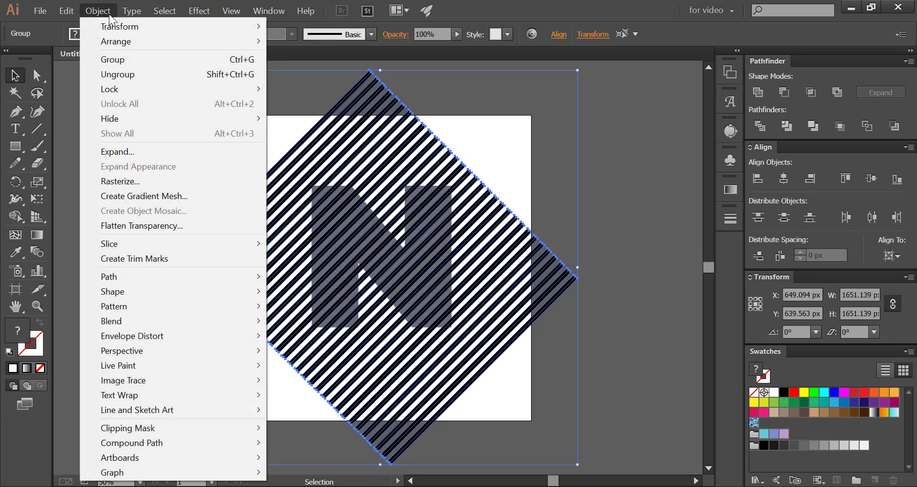
{"action": "mouse_move", "coordinate": [147, 445]}
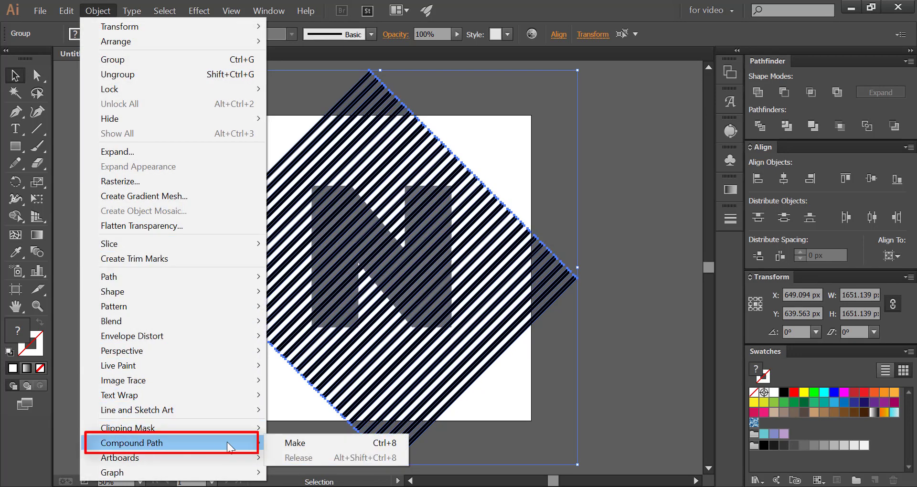
{"action": "left_click", "coordinate": [287, 443]}
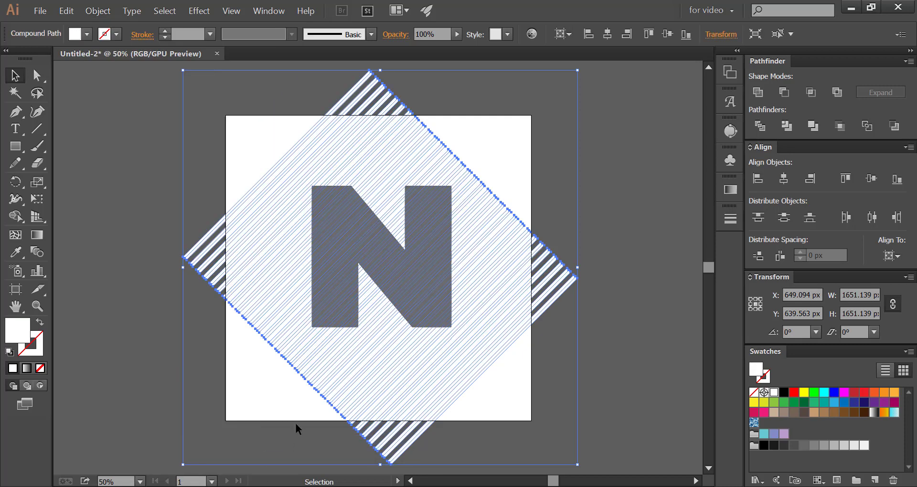
Intersect the stripe compound path with the letter N so that only stripes within the letter's shape are kept
{"action": "left_click", "coordinate": [128, 136]}
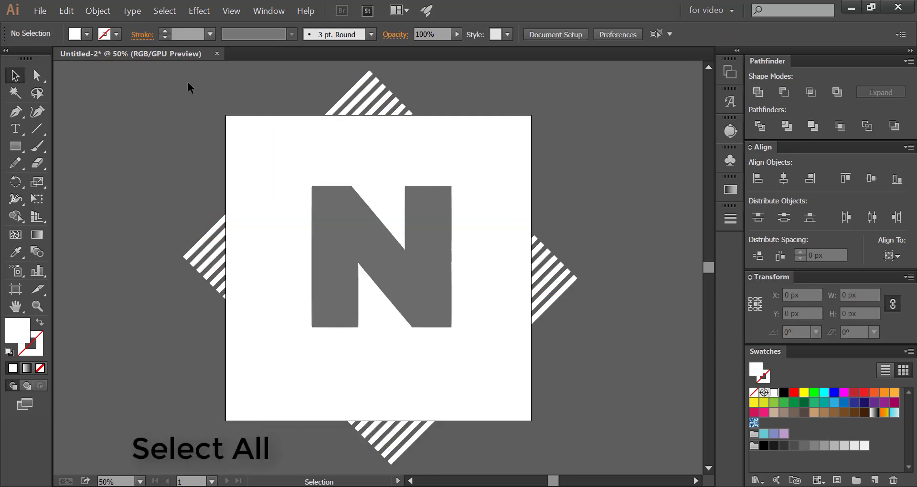
{"action": "left_click_drag", "start_coordinate": [188, 82], "coordinate": [560, 357]}
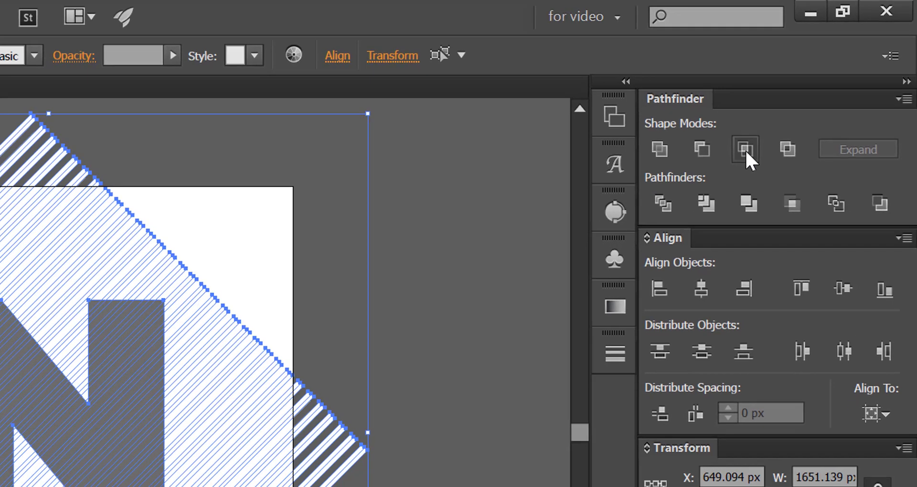
{"action": "left_click", "coordinate": [736, 160]}
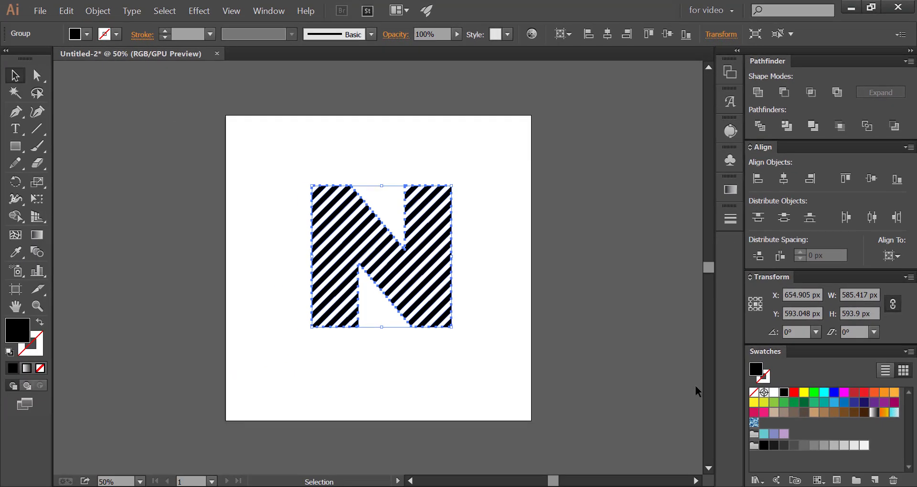
Ungroup the striped N into separate stripe pieces and deselect them
{"action": "left_click", "coordinate": [294, 181]}
{"action": "right_click", "coordinate": [294, 182]}
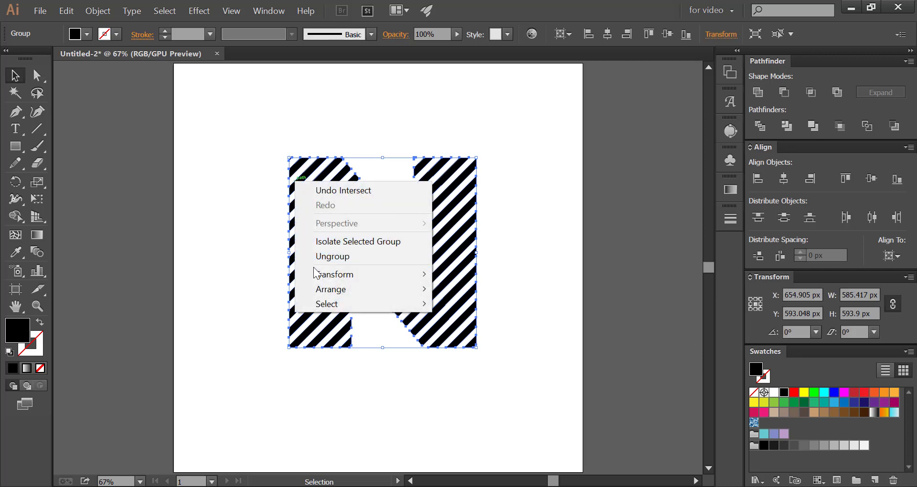
{"action": "mouse_move", "coordinate": [315, 277]}
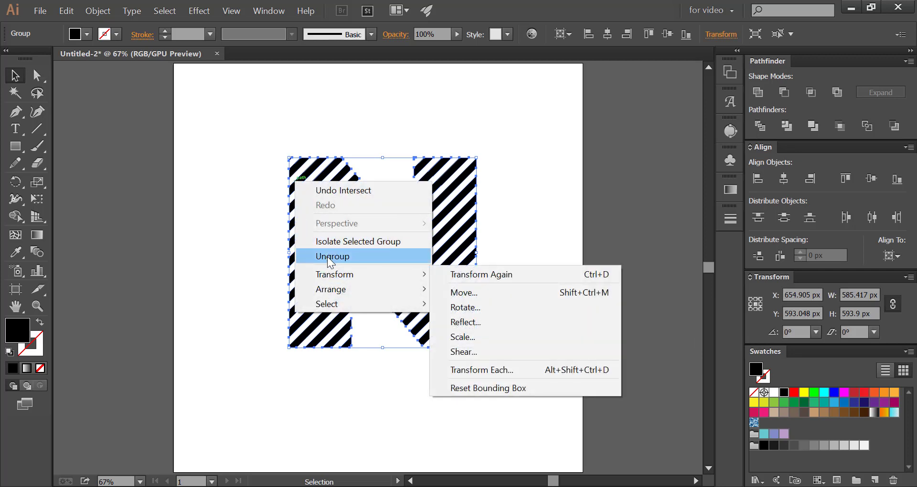
{"action": "left_click", "coordinate": [327, 256]}
{"action": "left_click", "coordinate": [306, 285]}
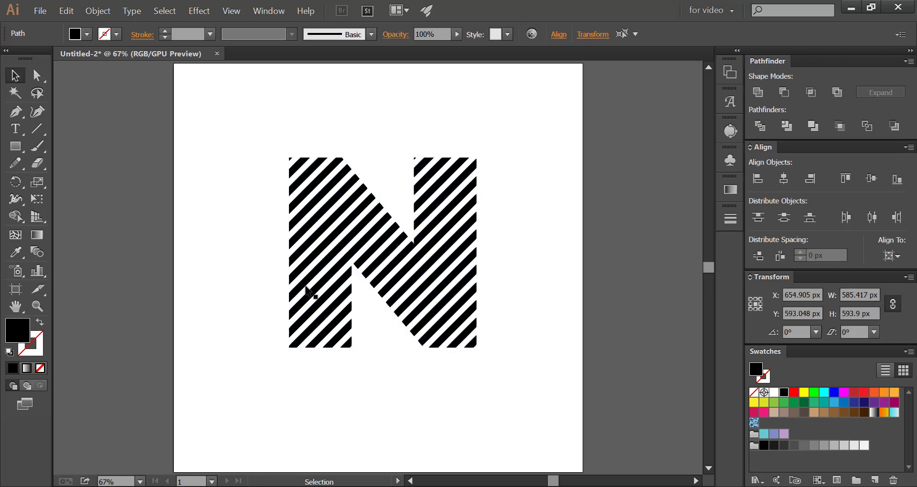
Delete the small corner fragments at the N's lower-right corner, the right stem's upper-left corner and the letter's upper-left corner
{"action": "left_click", "coordinate": [470, 343]}
{"action": "key", "text": "Delete"}
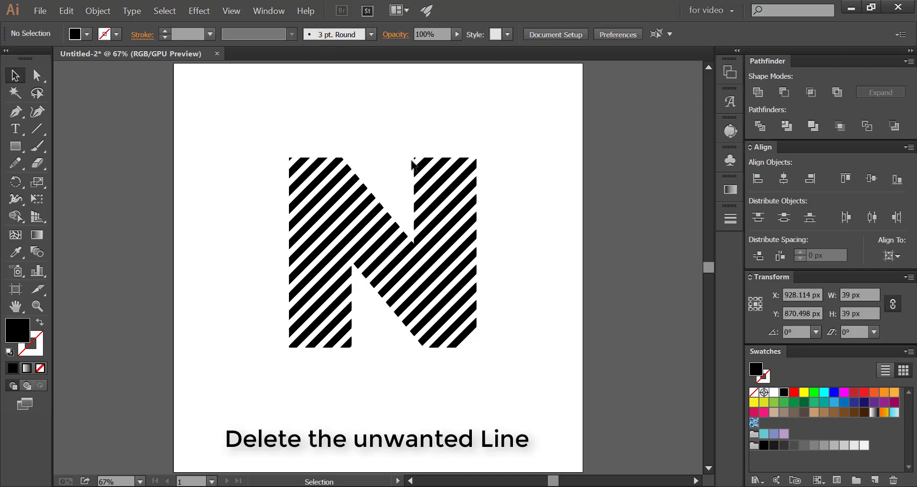
{"action": "left_click", "coordinate": [414, 158]}
{"action": "key", "text": "Delete"}
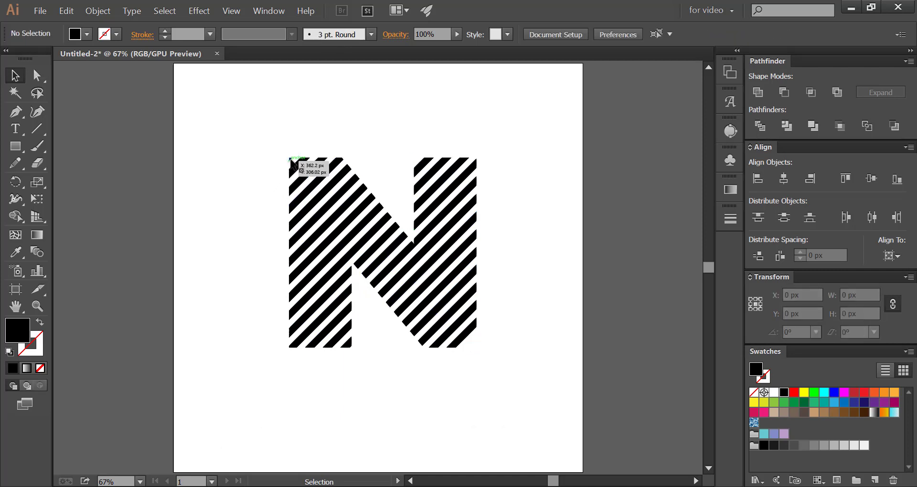
{"action": "left_click", "coordinate": [290, 159]}
{"action": "left_click", "coordinate": [291, 160]}
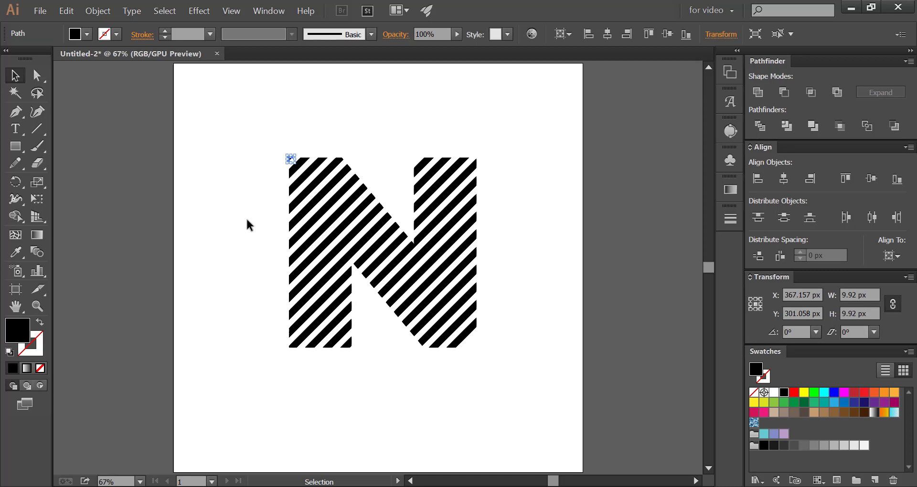
{"action": "key", "text": "Delete"}
Taper the lowest stripe at the N's lower-right corner to a point by averaging its lower-end anchor points on both axes
{"action": "scroll", "coordinate": [288, 389], "scroll_direction": "up", "scroll_amount": 1}
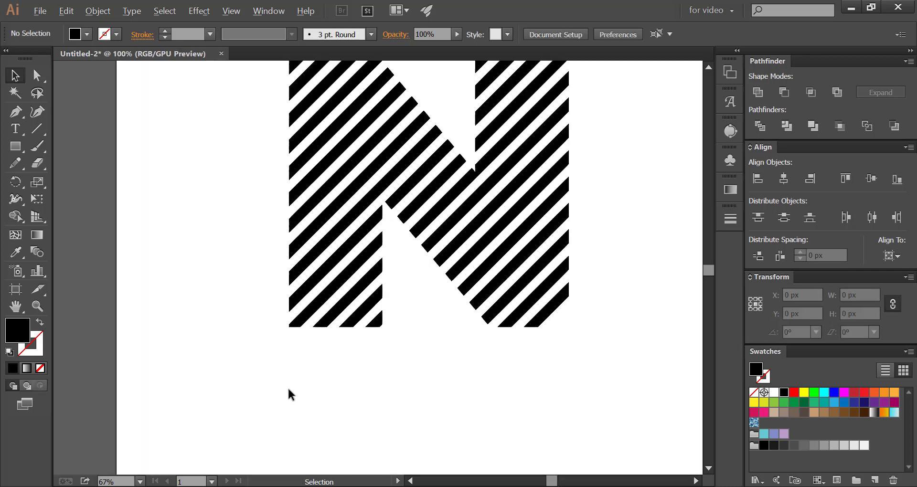
{"action": "left_click_drag", "start_coordinate": [258, 267], "coordinate": [206, 364]}
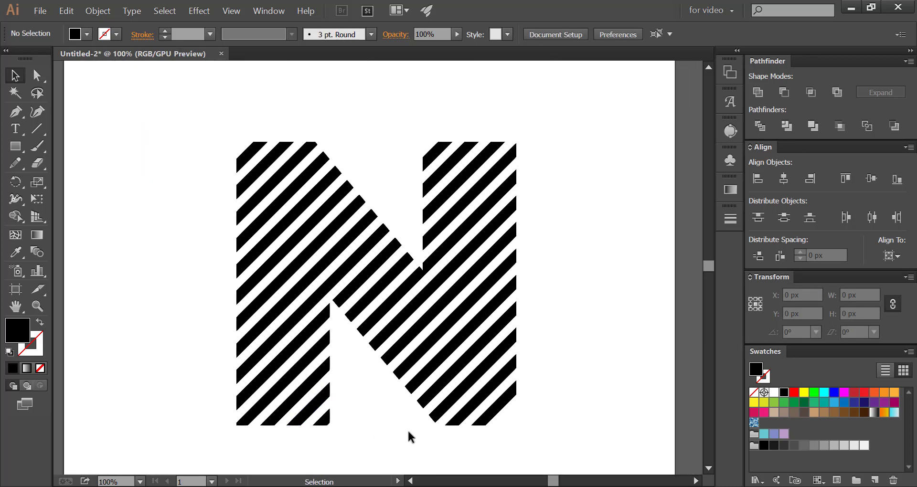
{"action": "key", "text": "alt"}
{"action": "scroll", "coordinate": [403, 429], "scroll_direction": "up", "scroll_amount": 1}
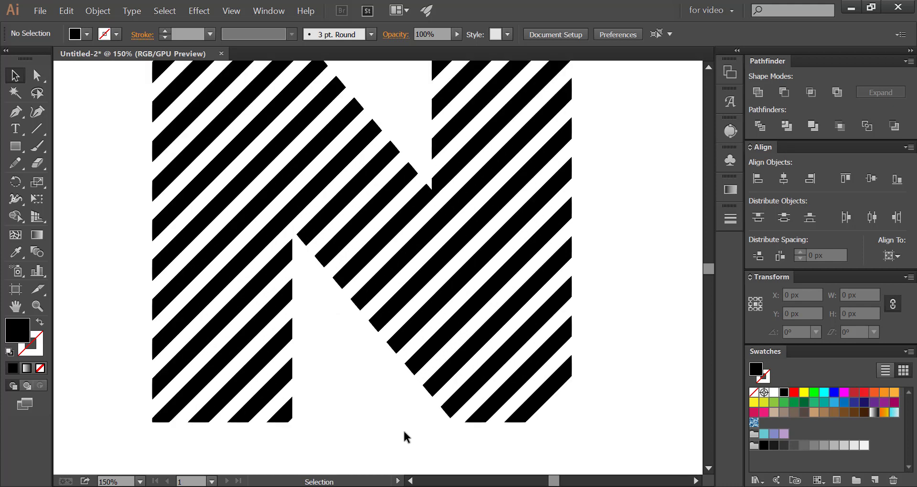
{"action": "left_click_drag", "start_coordinate": [380, 399], "coordinate": [385, 411]}
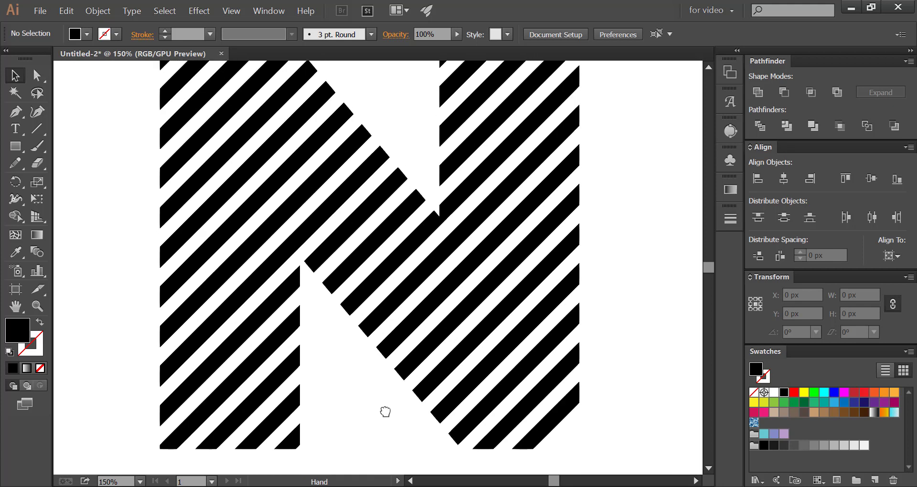
{"action": "key", "text": "ctrl+minus"}
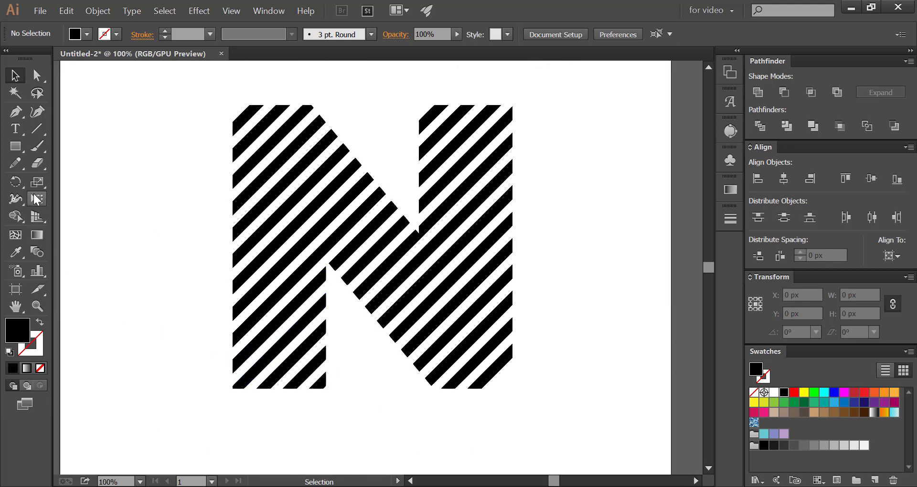
{"action": "left_click_drag", "start_coordinate": [37, 76], "coordinate": [71, 82]}
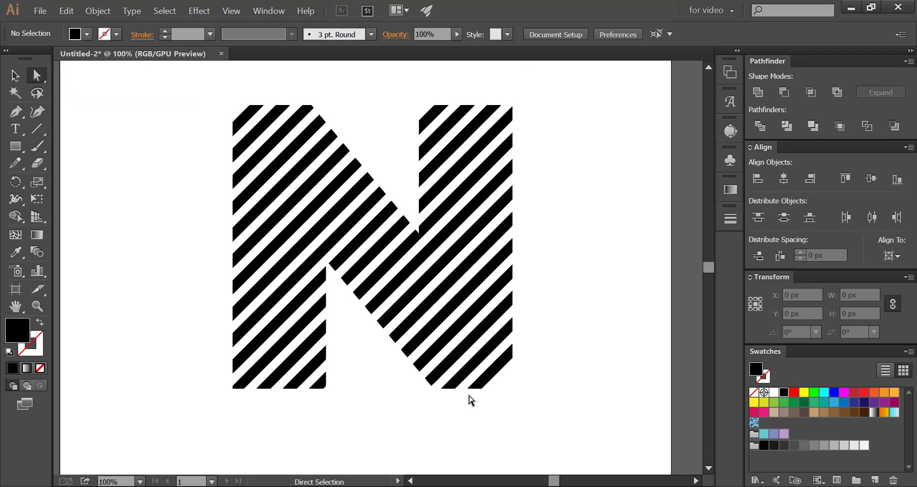
{"action": "left_click_drag", "start_coordinate": [493, 388], "coordinate": [464, 395]}
{"action": "right_click", "coordinate": [480, 382]}
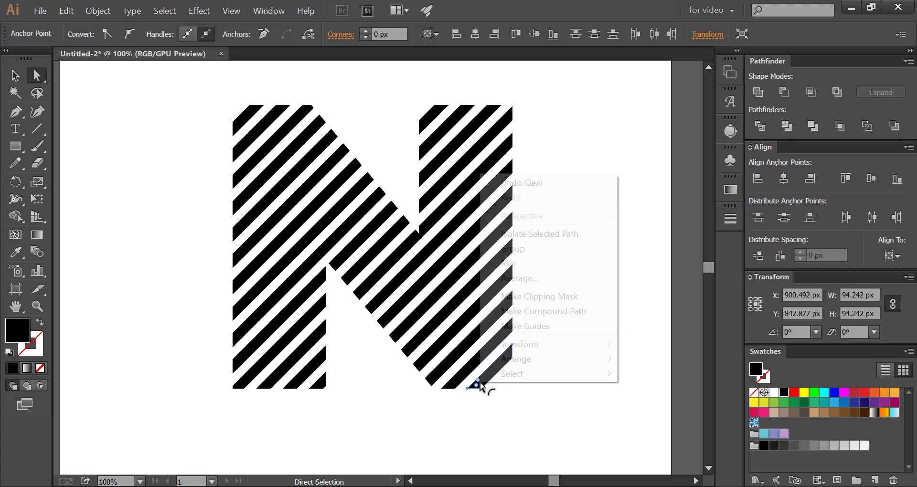
{"action": "left_click", "coordinate": [502, 279]}
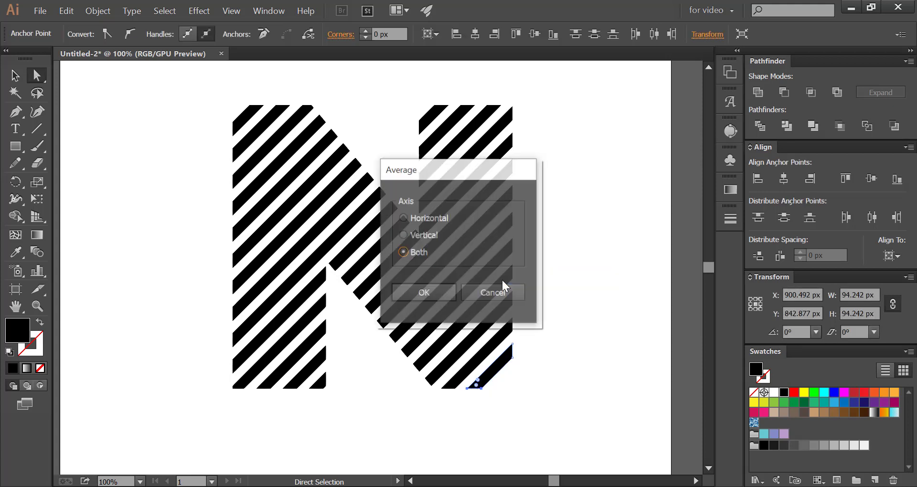
{"action": "left_click", "coordinate": [420, 292]}
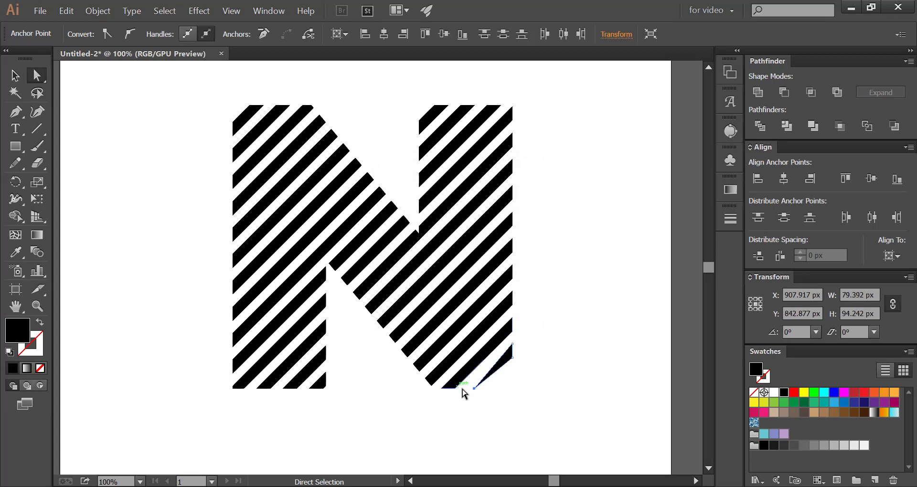
Average the lower-end anchor points of the second stripe from the N's lower-right corner on both axes to form a point
{"action": "left_click_drag", "start_coordinate": [463, 388], "coordinate": [434, 391]}
{"action": "left_click_drag", "start_coordinate": [433, 391], "coordinate": [434, 392]}
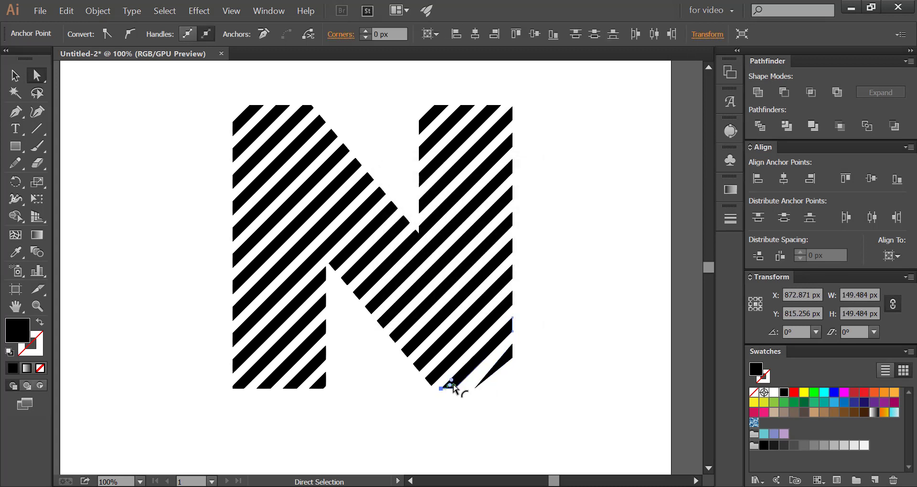
{"action": "right_click", "coordinate": [457, 385]}
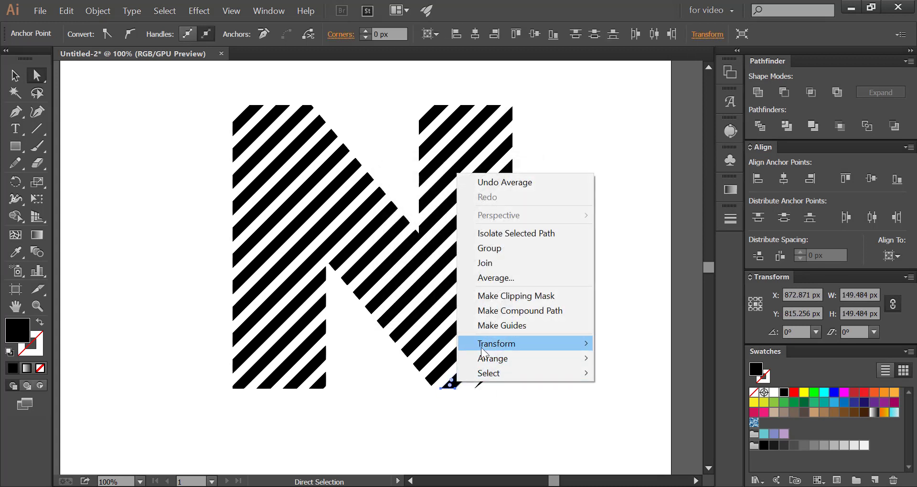
{"action": "left_click", "coordinate": [484, 283]}
{"action": "left_click", "coordinate": [423, 293]}
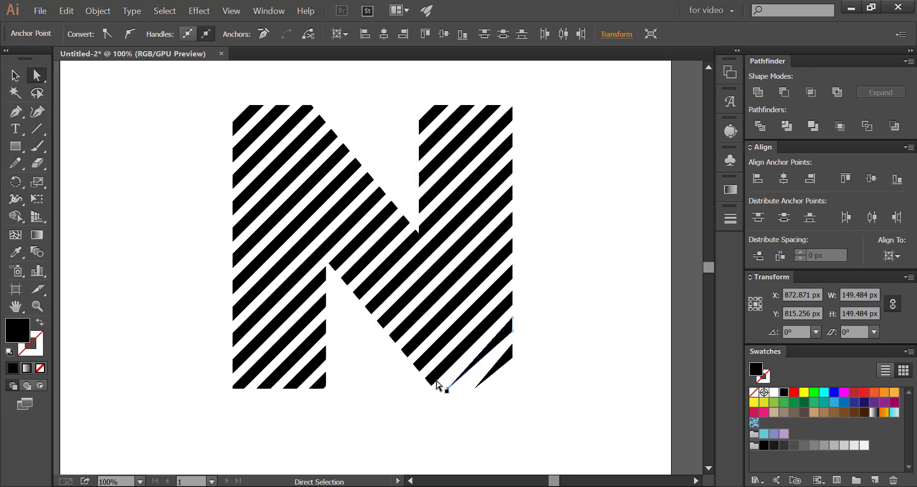
Average the lower-end anchor points of the third stripe, at the foot of the N's diagonal, on both axes
{"action": "left_click", "coordinate": [425, 380]}
{"action": "left_click_drag", "start_coordinate": [437, 389], "coordinate": [437, 388]}
{"action": "right_click", "coordinate": [436, 382]}
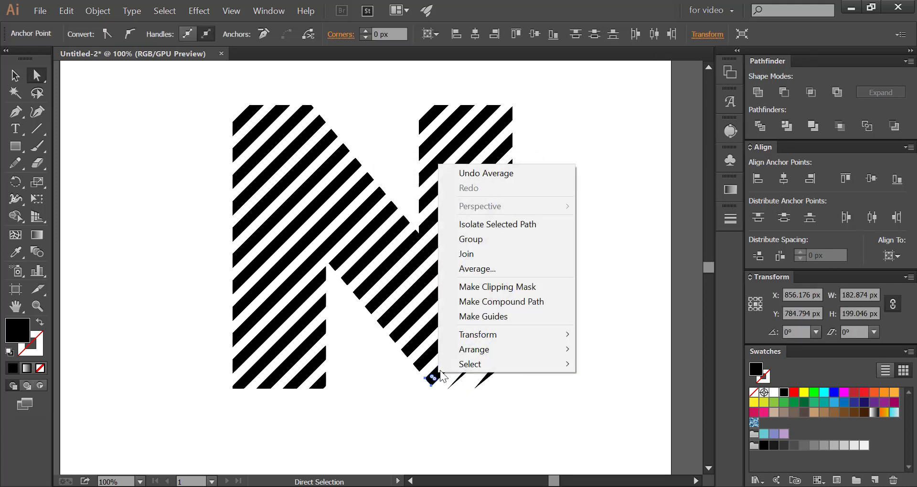
{"action": "left_click", "coordinate": [465, 270]}
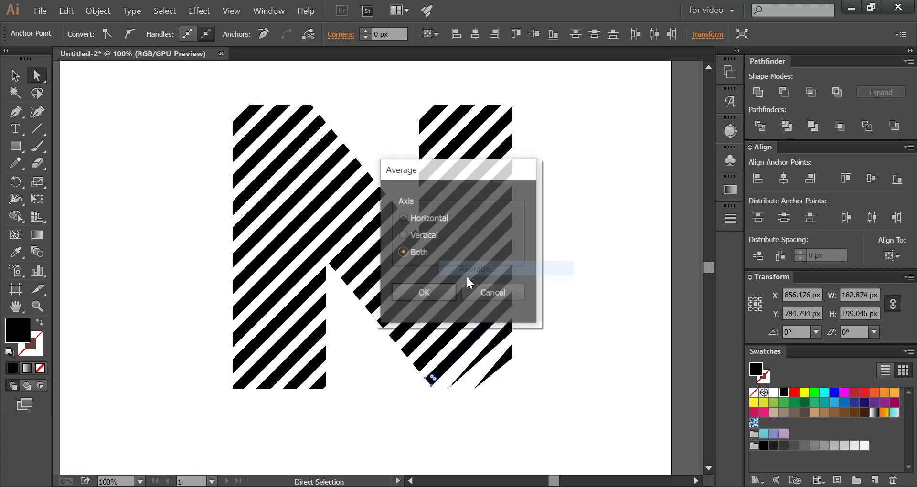
{"action": "left_click", "coordinate": [425, 291]}
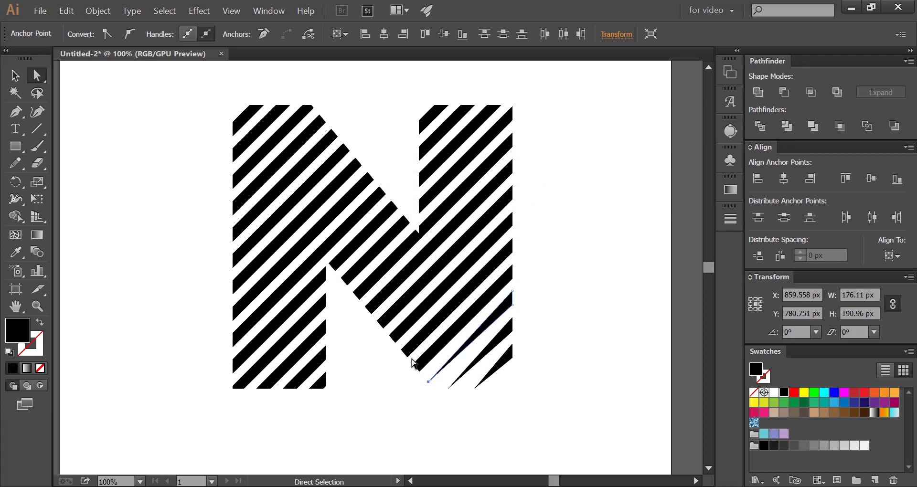
Average the lower-end anchor points of the fourth and fifth stripes from the N's lower-right corner on both axes
{"action": "left_click_drag", "start_coordinate": [426, 377], "coordinate": [427, 376]}
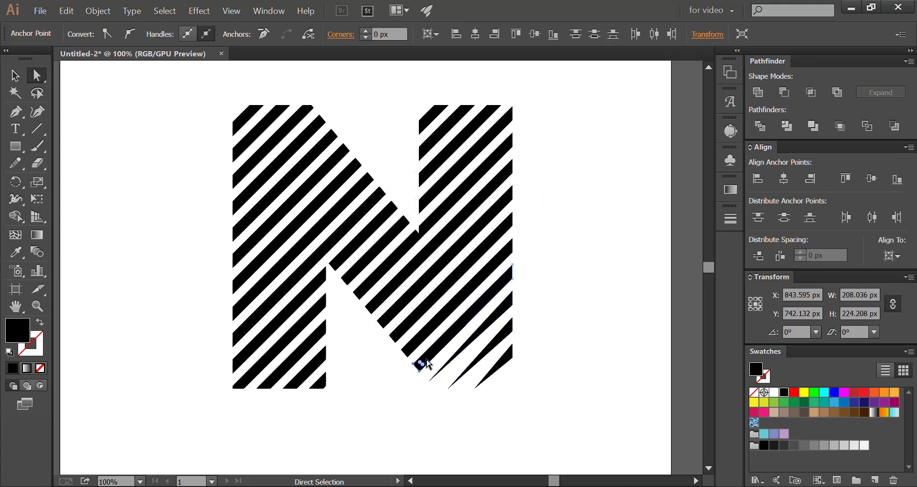
{"action": "right_click", "coordinate": [428, 364]}
{"action": "left_click", "coordinate": [444, 248]}
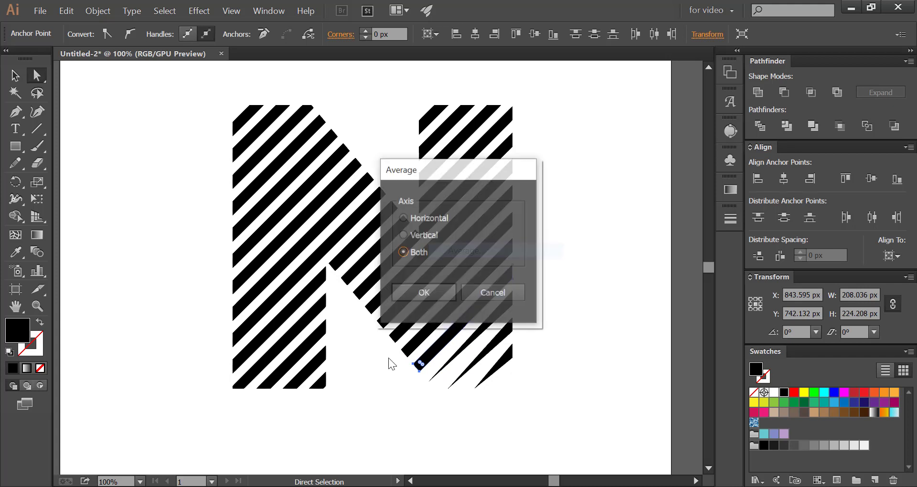
{"action": "left_click", "coordinate": [421, 292]}
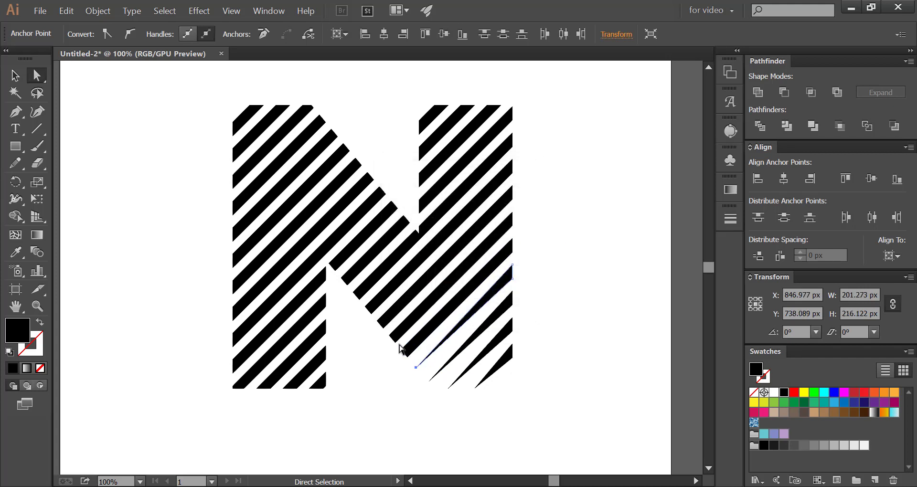
{"action": "left_click_drag", "start_coordinate": [412, 359], "coordinate": [409, 356]}
{"action": "right_click", "coordinate": [415, 349]}
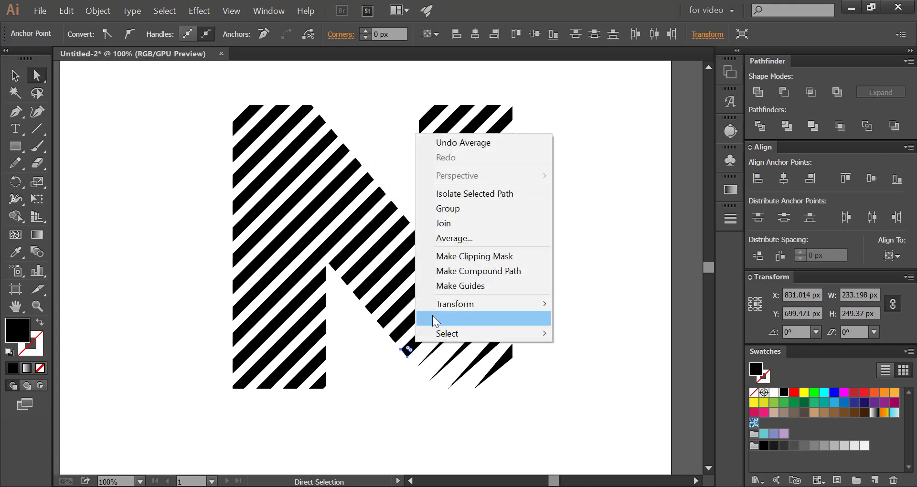
{"action": "left_click", "coordinate": [440, 240]}
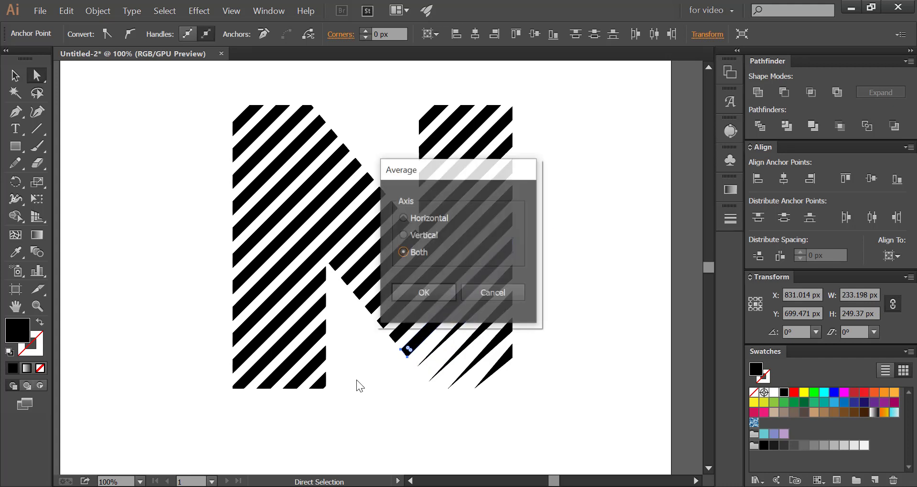
{"action": "left_click", "coordinate": [419, 295]}
Taper the lower ends of the next three stripes up the diagonal's lower edge by averaging their anchor points on both axes
{"action": "left_click_drag", "start_coordinate": [386, 331], "coordinate": [399, 343]}
{"action": "right_click", "coordinate": [397, 328]}
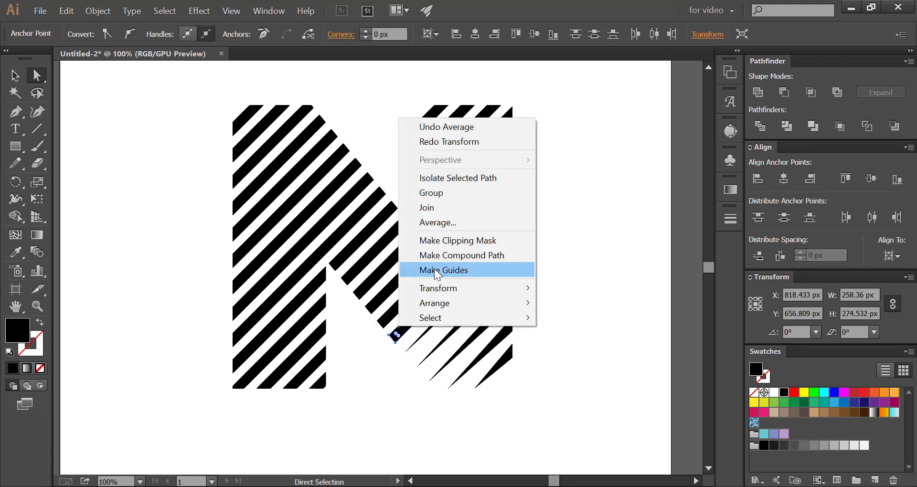
{"action": "left_click", "coordinate": [428, 225]}
{"action": "left_click", "coordinate": [419, 295]}
{"action": "mouse_move", "coordinate": [374, 317]}
{"action": "left_mouse_down"}
{"action": "mouse_move", "coordinate": [391, 333]}
{"action": "mouse_move", "coordinate": [378, 317]}
{"action": "left_mouse_up"}
{"action": "right_click", "coordinate": [390, 316]}
{"action": "left_click", "coordinate": [419, 197]}
{"action": "right_click", "coordinate": [375, 301]}
{"action": "left_click", "coordinate": [410, 198]}
{"action": "left_click", "coordinate": [419, 294]}
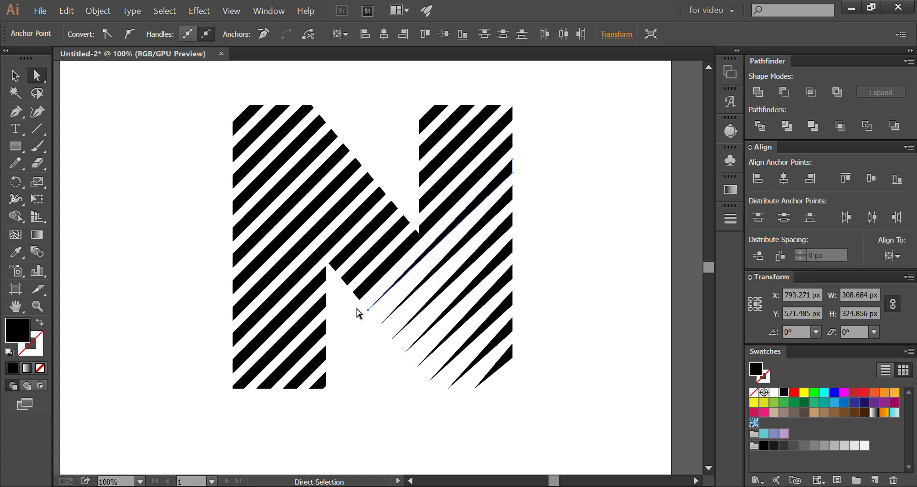
Average the lower-end anchor points of the last three blunt stripes on the diagonal's lower edge, up to the inner notch, on both axes
{"action": "left_click_drag", "start_coordinate": [351, 288], "coordinate": [364, 304]}
{"action": "right_click", "coordinate": [368, 284]}
{"action": "left_click", "coordinate": [394, 184]}
{"action": "left_click", "coordinate": [420, 295]}
{"action": "left_click_drag", "start_coordinate": [339, 272], "coordinate": [353, 289]}
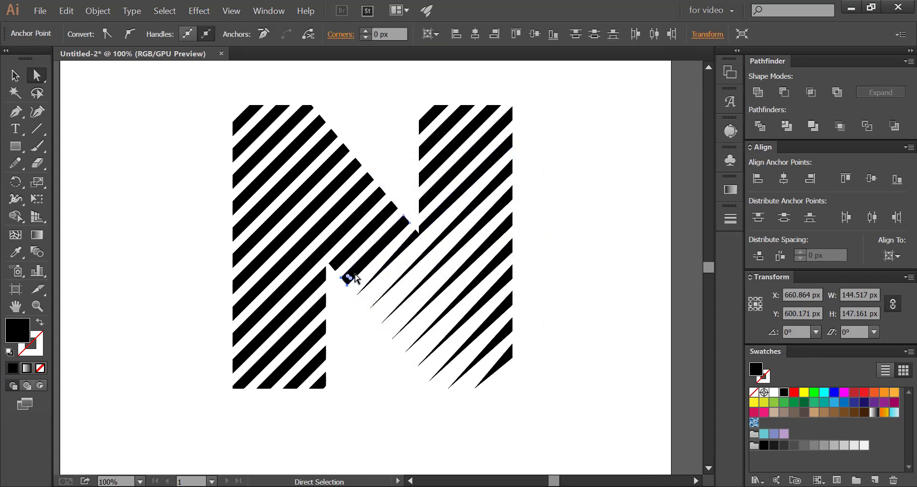
{"action": "right_click", "coordinate": [355, 271]}
{"action": "left_click", "coordinate": [383, 376]}
{"action": "left_click", "coordinate": [403, 297]}
{"action": "left_click", "coordinate": [326, 255]}
{"action": "left_click_drag", "start_coordinate": [326, 259], "coordinate": [341, 276]}
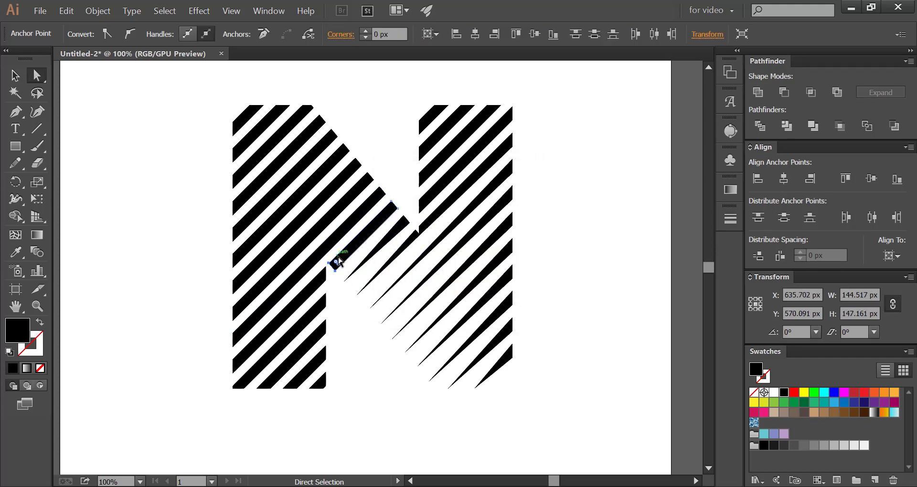
{"action": "right_click", "coordinate": [337, 256]}
{"action": "left_click", "coordinate": [377, 361]}
{"action": "left_click", "coordinate": [414, 305]}
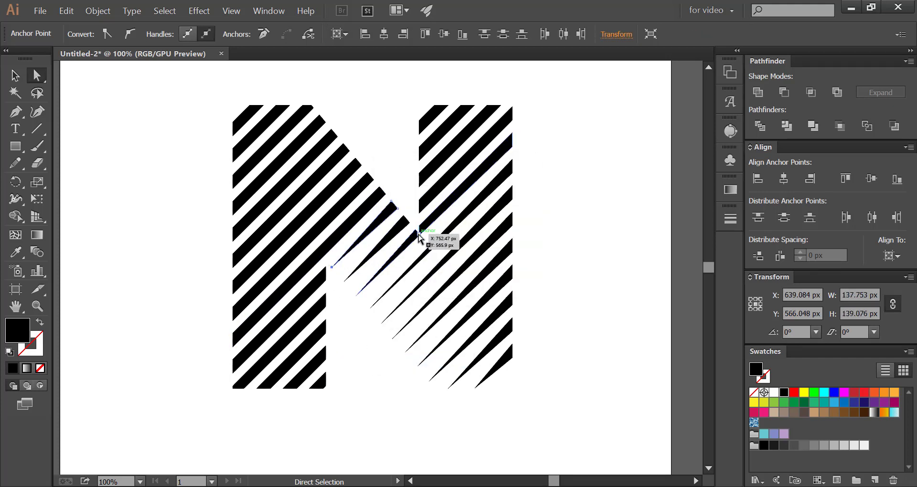
Average the left-end anchor points of the two uppermost stripes on the right stem's inner edge on both axes
{"action": "left_click", "coordinate": [420, 243]}
{"action": "left_click", "coordinate": [379, 165]}
{"action": "left_click_drag", "start_coordinate": [412, 118], "coordinate": [426, 218]}
{"action": "right_click", "coordinate": [419, 125]}
{"action": "left_click", "coordinate": [457, 230]}
{"action": "key", "text": "Return"}
{"action": "left_click", "coordinate": [409, 144]}
{"action": "right_click", "coordinate": [422, 145]}
{"action": "left_click", "coordinate": [451, 251]}
{"action": "key", "text": "Return"}
Taper the remaining two stripes on the right stem's inner edge to points by averaging their left-end anchors on both axes
{"action": "right_click", "coordinate": [424, 173]}
{"action": "left_click", "coordinate": [438, 278]}
{"action": "left_click", "coordinate": [429, 292]}
{"action": "right_click", "coordinate": [424, 201]}
{"action": "left_click", "coordinate": [446, 306]}
{"action": "left_click", "coordinate": [424, 293]}
Select the left ends of the left stem's stripes and average the anchors of the top three stripes on both axes
{"action": "left_click_drag", "start_coordinate": [225, 119], "coordinate": [300, 392]}
{"action": "right_click", "coordinate": [234, 127]}
{"action": "left_click", "coordinate": [258, 228]}
{"action": "key", "text": "Return"}
{"action": "right_click", "coordinate": [237, 153]}
{"action": "left_click", "coordinate": [262, 258]}
{"action": "left_click", "coordinate": [411, 297]}
{"action": "right_click", "coordinate": [234, 178]}
{"action": "left_click", "coordinate": [273, 282]}
{"action": "left_click", "coordinate": [421, 292]}
Average the left-end anchor points of the fourth, fifth and sixth stripes down the left stem's outer edge on both axes
{"action": "right_click", "coordinate": [235, 207]}
{"action": "left_click", "coordinate": [271, 311]}
{"action": "left_click", "coordinate": [420, 293]}
{"action": "right_click", "coordinate": [239, 230]}
{"action": "left_click", "coordinate": [264, 334]}
{"action": "key", "text": "Return"}
{"action": "right_click", "coordinate": [238, 255]}
{"action": "left_click", "coordinate": [260, 360]}
{"action": "key", "text": "Return"}
{"action": "right_click", "coordinate": [240, 283]}
{"action": "left_click", "coordinate": [266, 184]}
{"action": "left_click", "coordinate": [516, 266]}
Taper the lowest four stripes on the left stem's outer edge by averaging each one's left-end anchor points on both axes
{"action": "right_click", "coordinate": [238, 281]}
{"action": "left_click", "coordinate": [274, 180]}
{"action": "key", "text": "Return"}
{"action": "right_click", "coordinate": [238, 308]}
{"action": "left_click", "coordinate": [274, 205]}
{"action": "key", "text": "Return"}
{"action": "right_click", "coordinate": [235, 336]}
{"action": "left_click", "coordinate": [275, 232]}
{"action": "key", "text": "Return"}
{"action": "right_click", "coordinate": [237, 363]}
{"action": "left_click", "coordinate": [275, 260]}
{"action": "left_click", "coordinate": [416, 291]}
Average the lower-end anchor points of the three stripes along the left stem's bottom edge on both axes, then clear the selection
{"action": "right_click", "coordinate": [245, 380]}
{"action": "left_click", "coordinate": [274, 276]}
{"action": "key", "text": "Return"}
{"action": "right_click", "coordinate": [272, 382]}
{"action": "left_click", "coordinate": [296, 279]}
{"action": "left_click", "coordinate": [430, 300]}
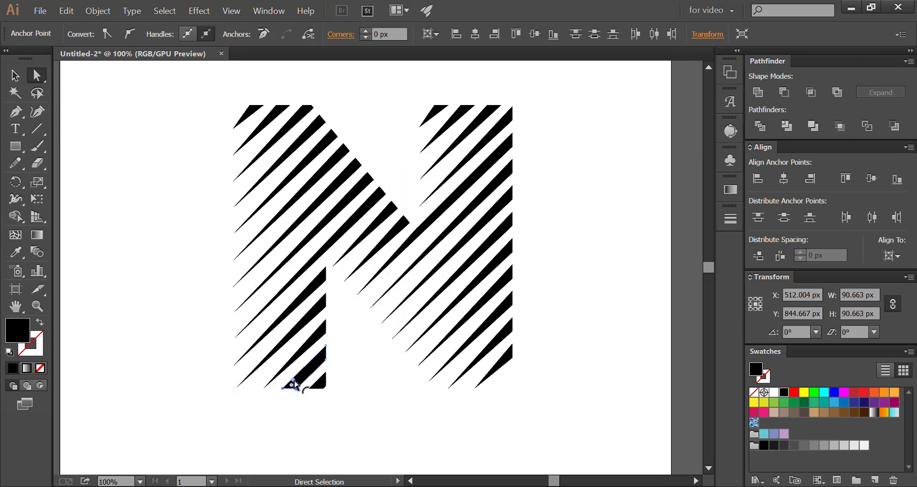
{"action": "right_click", "coordinate": [296, 382]}
{"action": "left_click", "coordinate": [325, 278]}
{"action": "key", "text": "Return"}
{"action": "left_click", "coordinate": [301, 396]}
Round the blunt stripe ends along the right stem's outer edge and top to a corner radius of about 9.5 px
{"action": "key", "text": "ctrl+minus"}
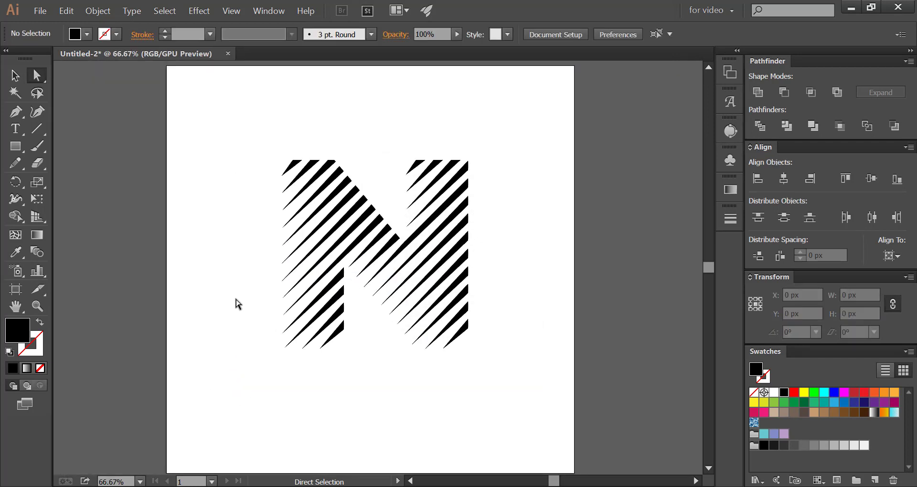
{"action": "key", "text": "ctrl+plus"}
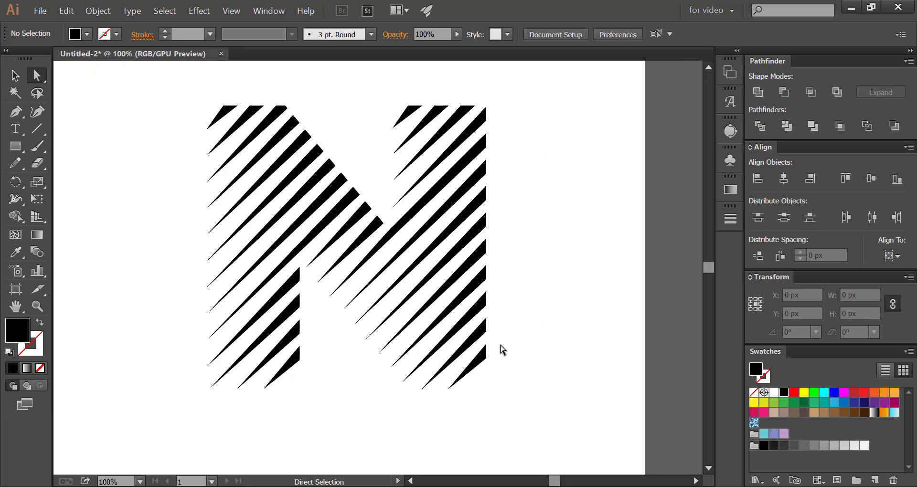
{"action": "left_click", "coordinate": [483, 357]}
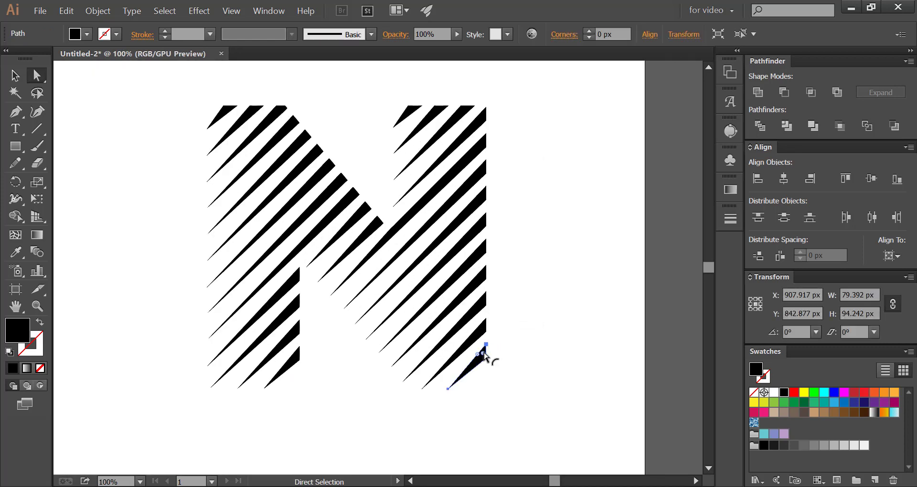
{"action": "left_click_drag", "start_coordinate": [483, 352], "coordinate": [481, 357]}
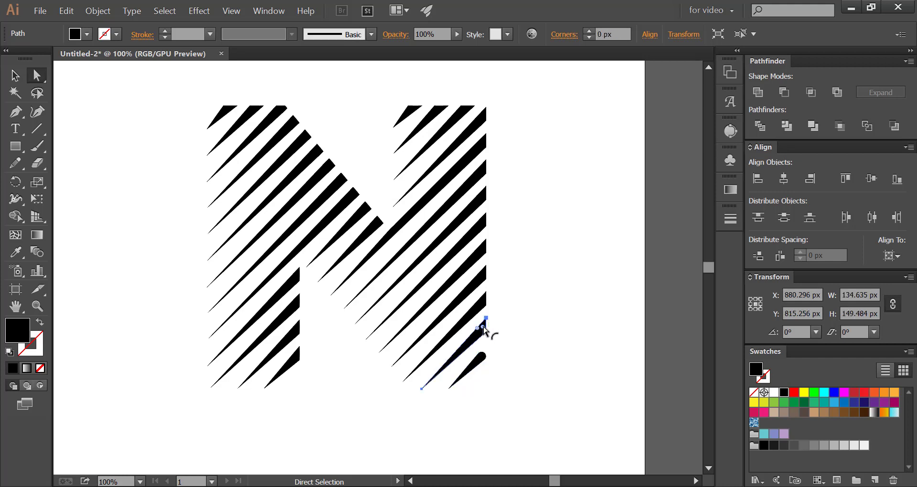
{"action": "left_click_drag", "start_coordinate": [484, 330], "coordinate": [483, 347]}
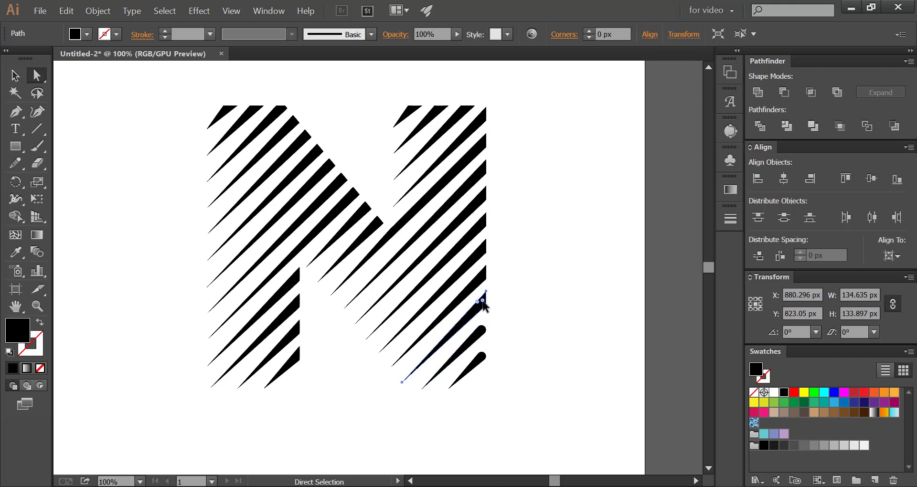
{"action": "left_click_drag", "start_coordinate": [480, 315], "coordinate": [480, 315]}
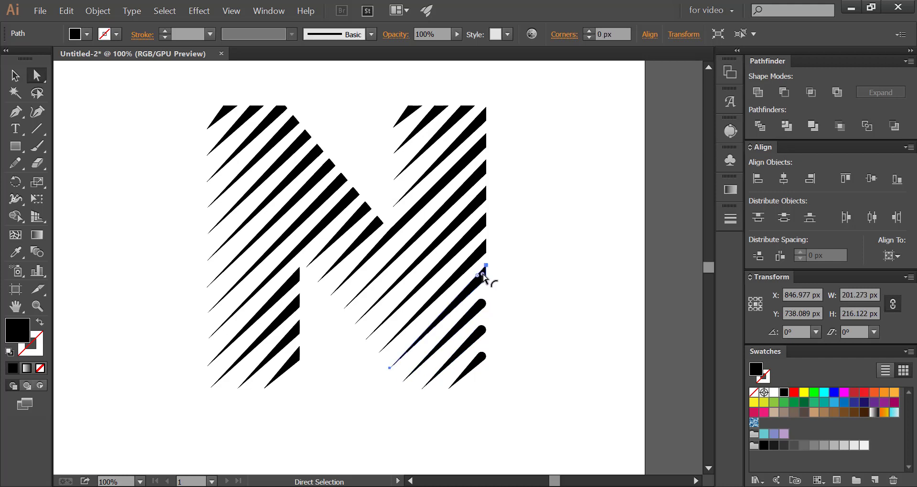
{"action": "left_click_drag", "start_coordinate": [482, 275], "coordinate": [481, 253]}
{"action": "left_click", "coordinate": [483, 226]}
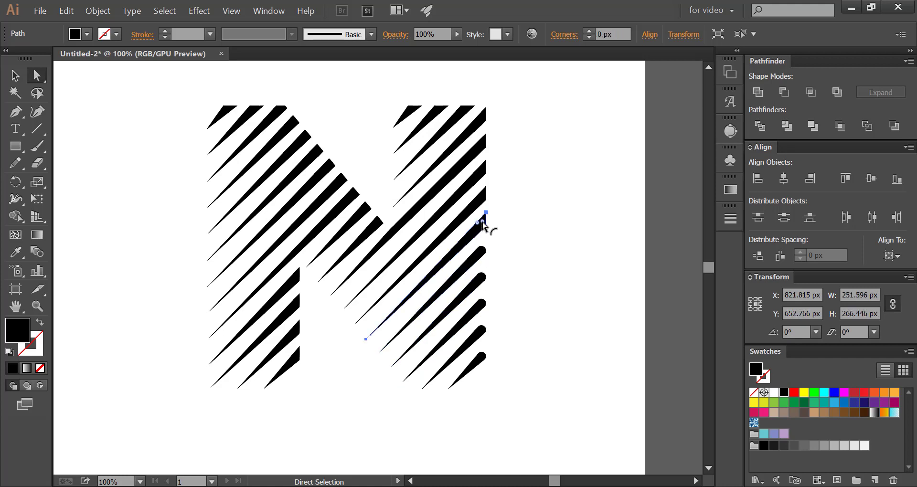
{"action": "left_click", "coordinate": [477, 174]}
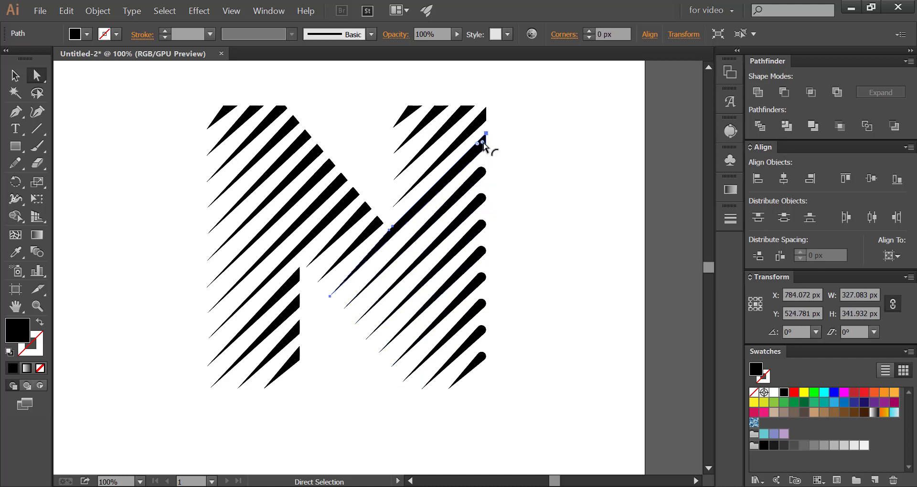
{"action": "left_click_drag", "start_coordinate": [484, 119], "coordinate": [472, 119]}
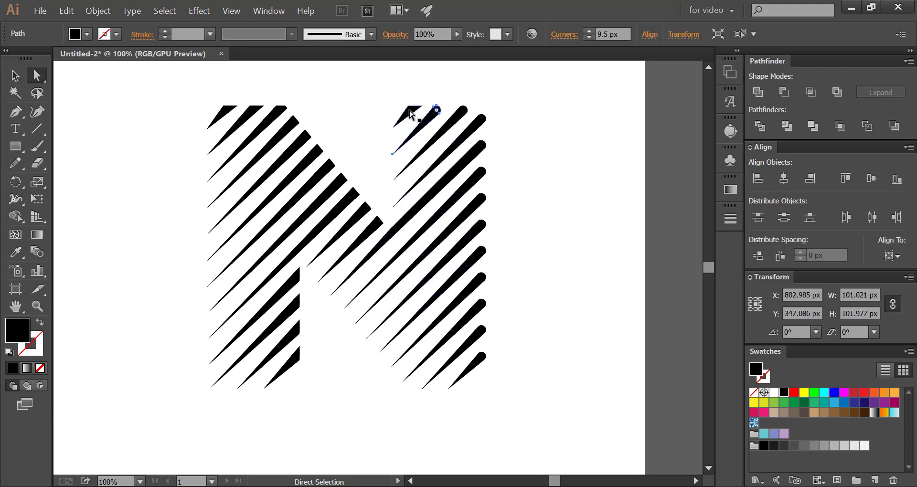
Fully round the blunt upper ends of the stripes along the N's diagonal edge
{"action": "left_click", "coordinate": [363, 211]}
{"action": "left_click_drag", "start_coordinate": [374, 221], "coordinate": [357, 214]}
{"action": "left_click", "coordinate": [344, 204]}
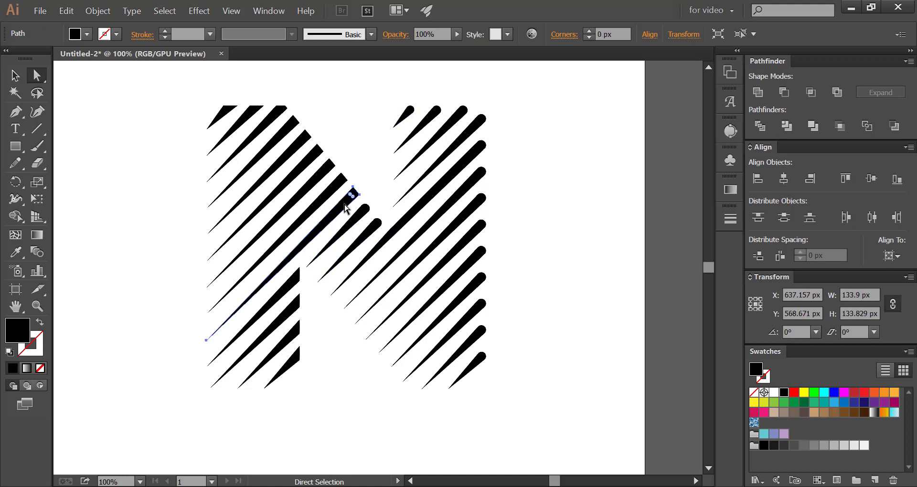
{"action": "left_click", "coordinate": [333, 190]}
{"action": "left_click_drag", "start_coordinate": [338, 181], "coordinate": [282, 127]}
{"action": "left_click", "coordinate": [320, 174]}
{"action": "left_click", "coordinate": [309, 160]}
{"action": "left_click", "coordinate": [296, 146]}
{"action": "left_click", "coordinate": [287, 126]}
Round the blunt upper ends of the stripes along the top edge of the left stem
{"action": "left_click", "coordinate": [257, 112]}
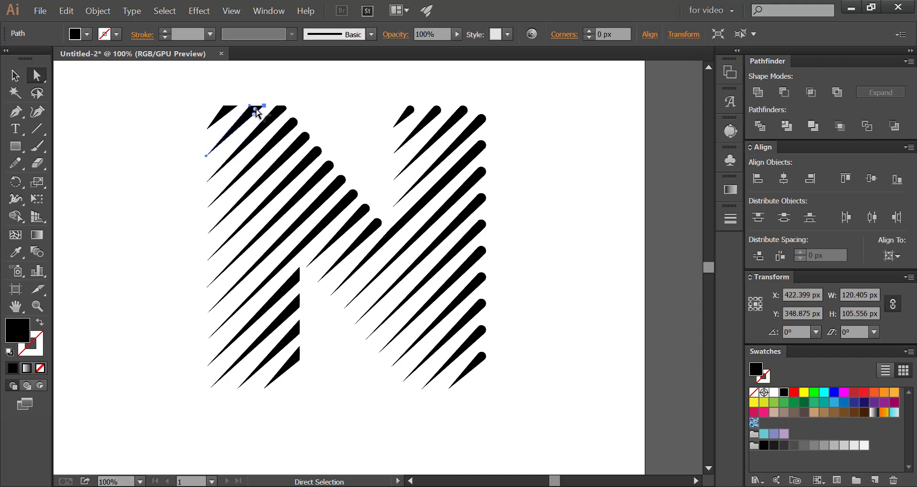
{"action": "left_click_drag", "start_coordinate": [253, 100], "coordinate": [210, 116]}
{"action": "left_click", "coordinate": [229, 112]}
{"action": "left_click", "coordinate": [210, 116]}
{"action": "left_click", "coordinate": [278, 113]}
{"action": "left_click_drag", "start_coordinate": [278, 113], "coordinate": [262, 127]}
Round the blunt ends of the four stripes on the left stem's inner edge and deselect them
{"action": "left_click", "coordinate": [240, 167]}
{"action": "left_click", "coordinate": [297, 278]}
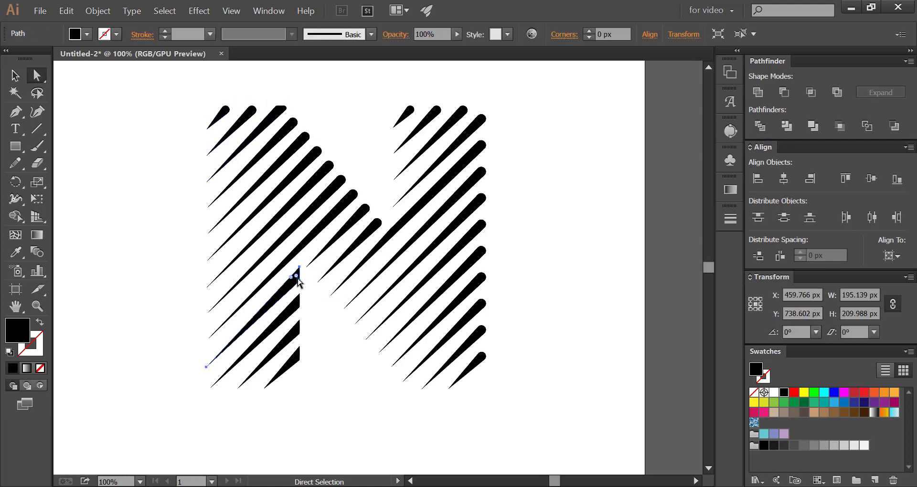
{"action": "left_click_drag", "start_coordinate": [296, 277], "coordinate": [293, 364]}
{"action": "left_click", "coordinate": [294, 306]}
{"action": "left_click", "coordinate": [294, 334]}
{"action": "left_click", "coordinate": [297, 362]}
{"action": "left_click", "coordinate": [153, 224]}
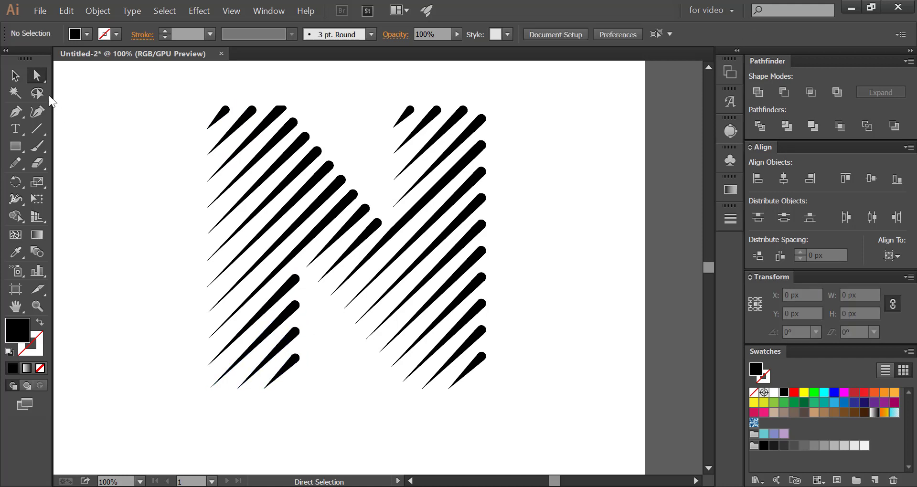
Select all stripes of the N and group them
{"action": "left_click_drag", "start_coordinate": [165, 89], "coordinate": [525, 450]}
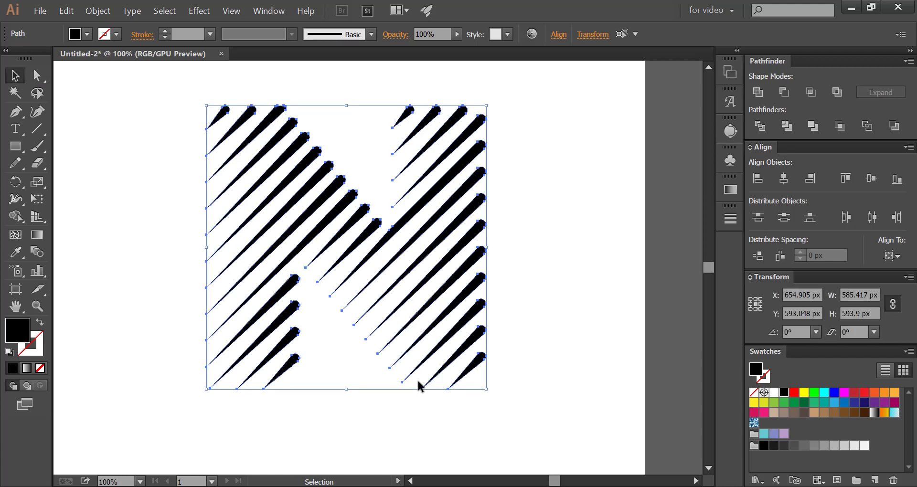
{"action": "right_click", "coordinate": [410, 323]}
{"action": "left_click", "coordinate": [483, 184]}
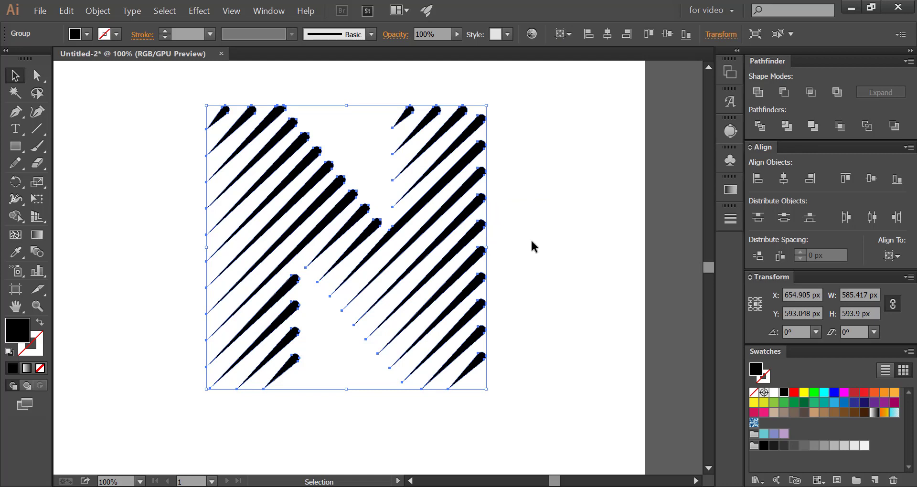
Fill the grouped N with the Gold Dust linear gradient and close the gradient settings
{"action": "left_click", "coordinate": [729, 191]}
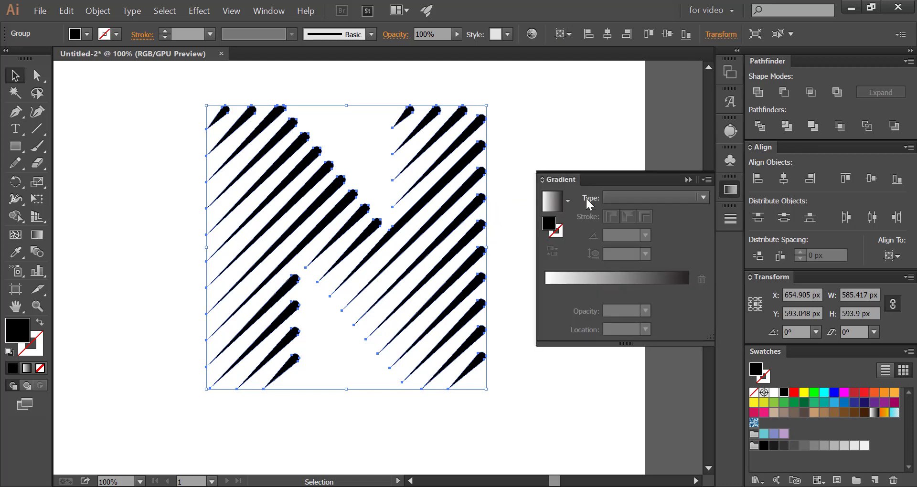
{"action": "left_click", "coordinate": [567, 201]}
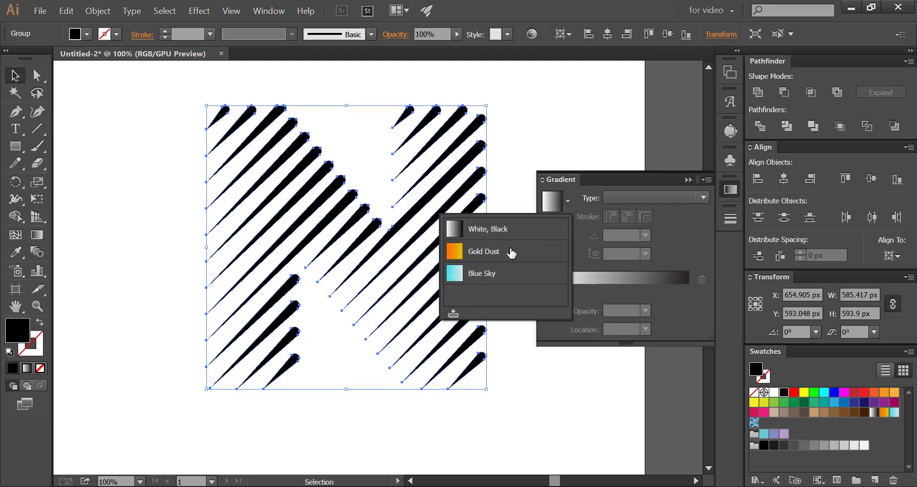
{"action": "left_click", "coordinate": [511, 251]}
{"action": "left_click", "coordinate": [544, 139]}
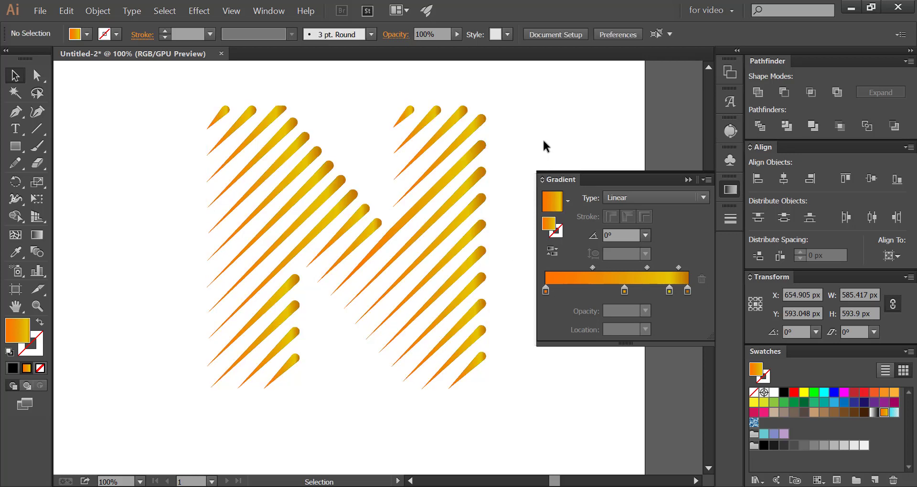
{"action": "key", "text": "ctrl+minus"}
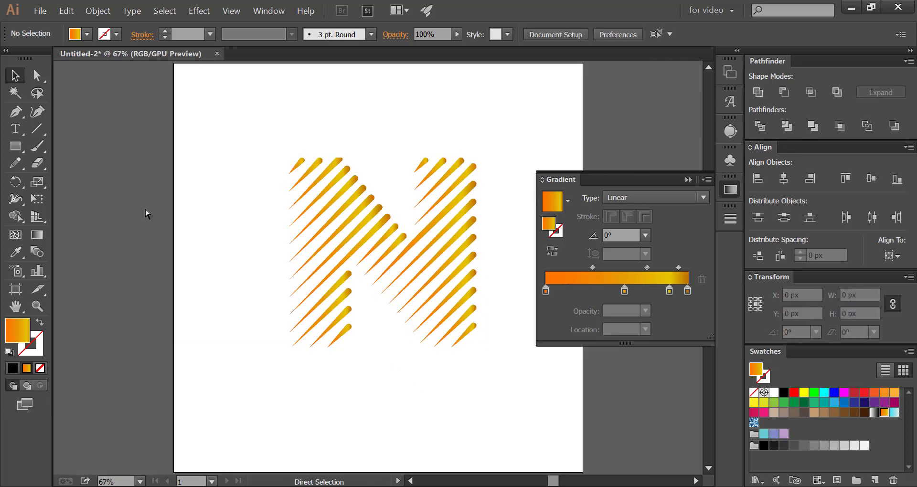
{"action": "left_click", "coordinate": [728, 188]}
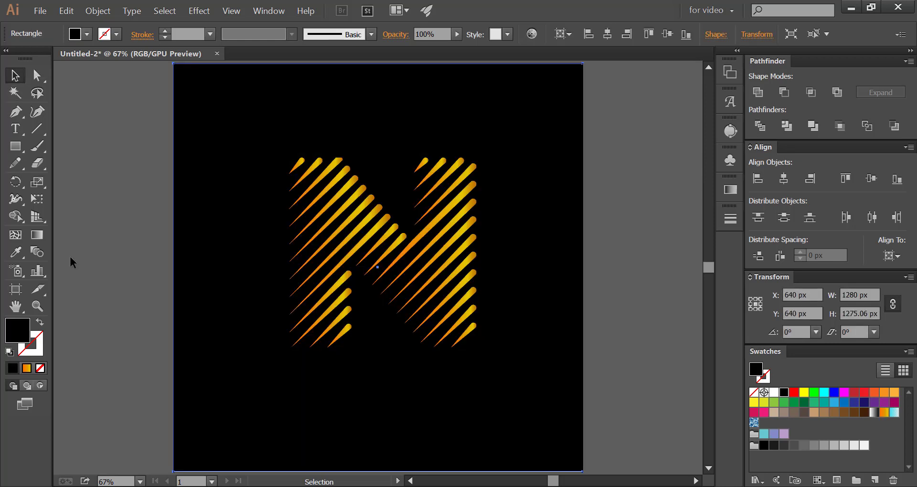
Place a black rectangle covering the whole artboard behind the N
{"action": "left_click", "coordinate": [71, 258]}
{"action": "left_click", "coordinate": [320, 220]}
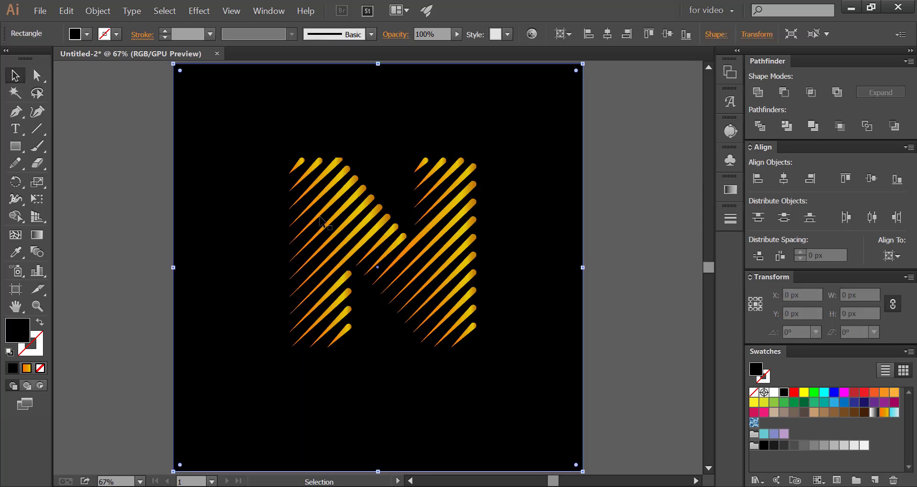
Enlarge the gold N group proportionally from its center on the black background and deselect it
{"action": "left_click", "coordinate": [326, 211]}
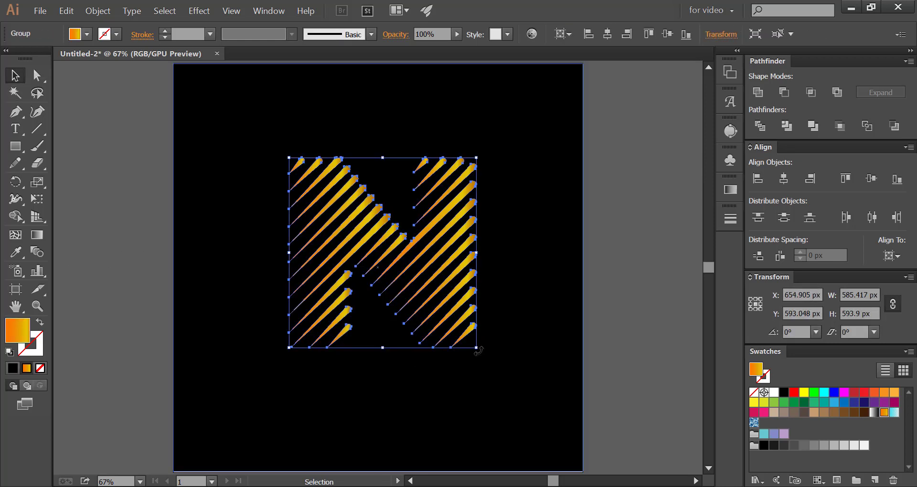
{"action": "left_click_drag", "start_coordinate": [477, 349], "coordinate": [514, 386]}
{"action": "left_click", "coordinate": [163, 213]}
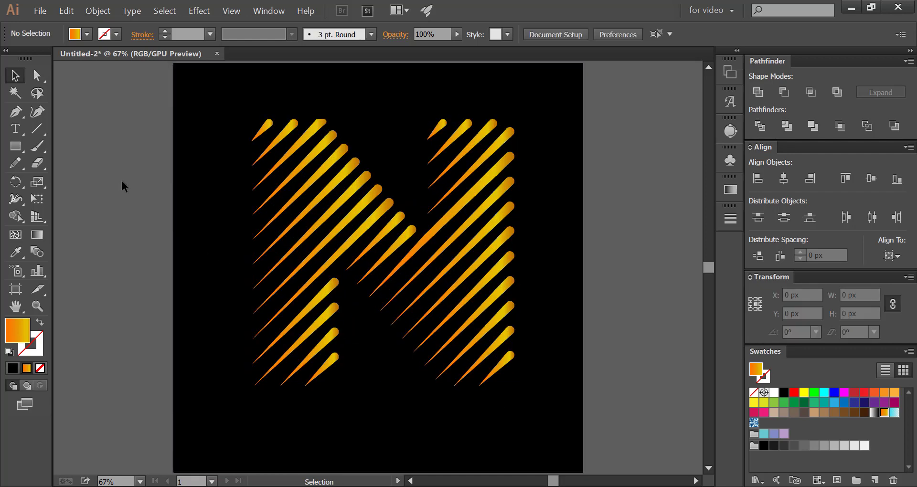